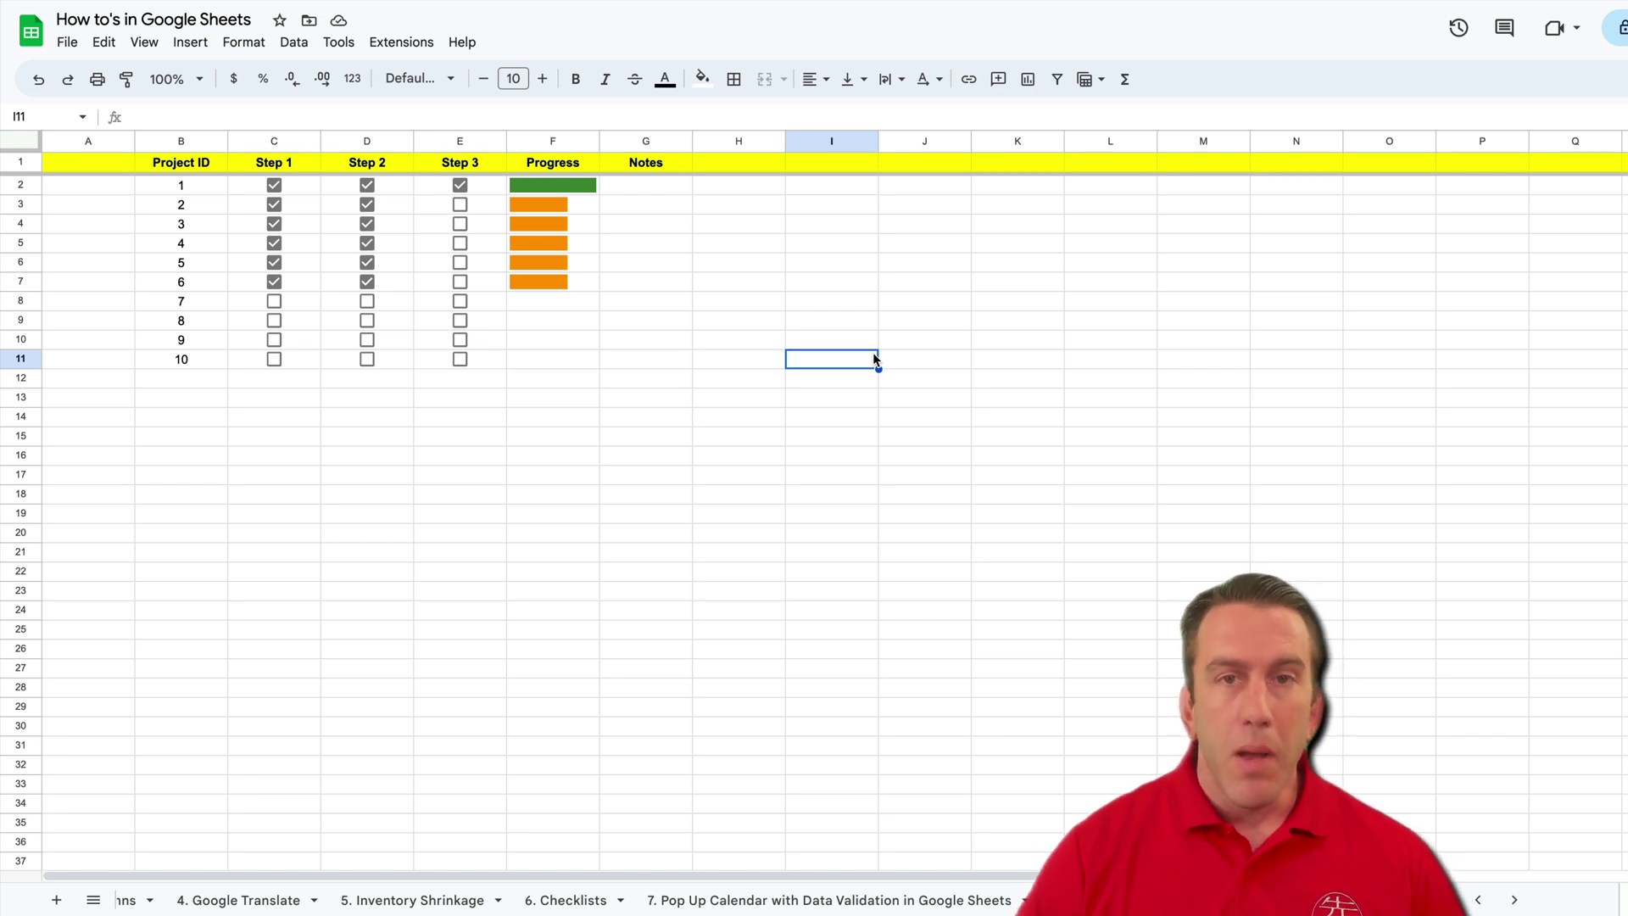
# Inspect the Progress sparkline formulas in rows 3, 4 and 5.
pyautogui.click(738, 250)
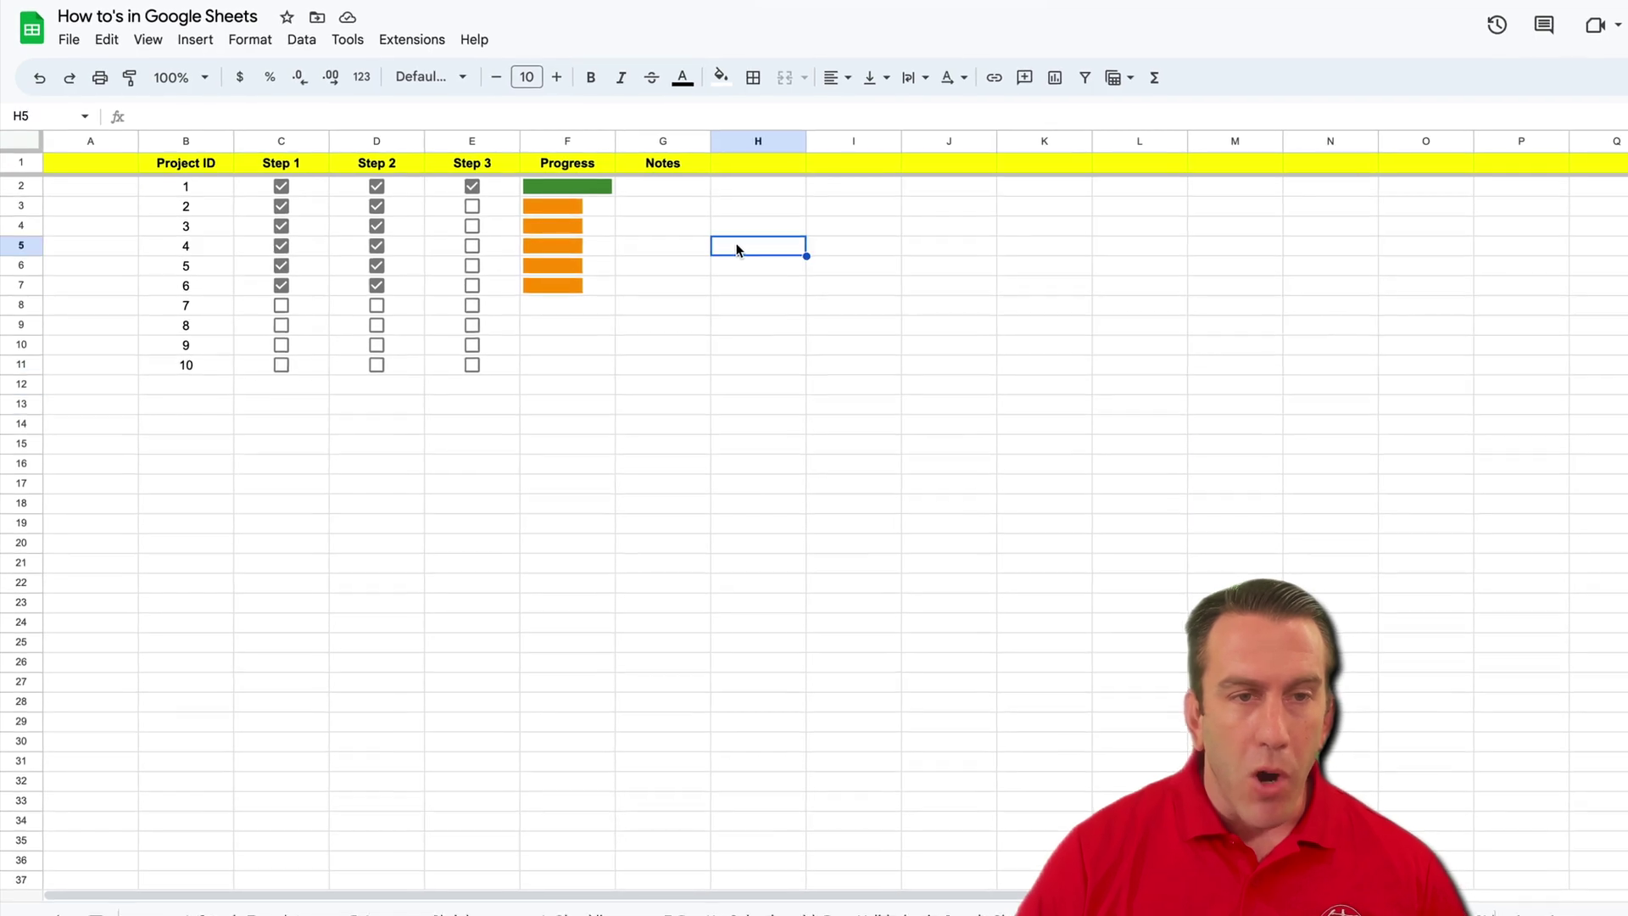
pyautogui.click(620, 221)
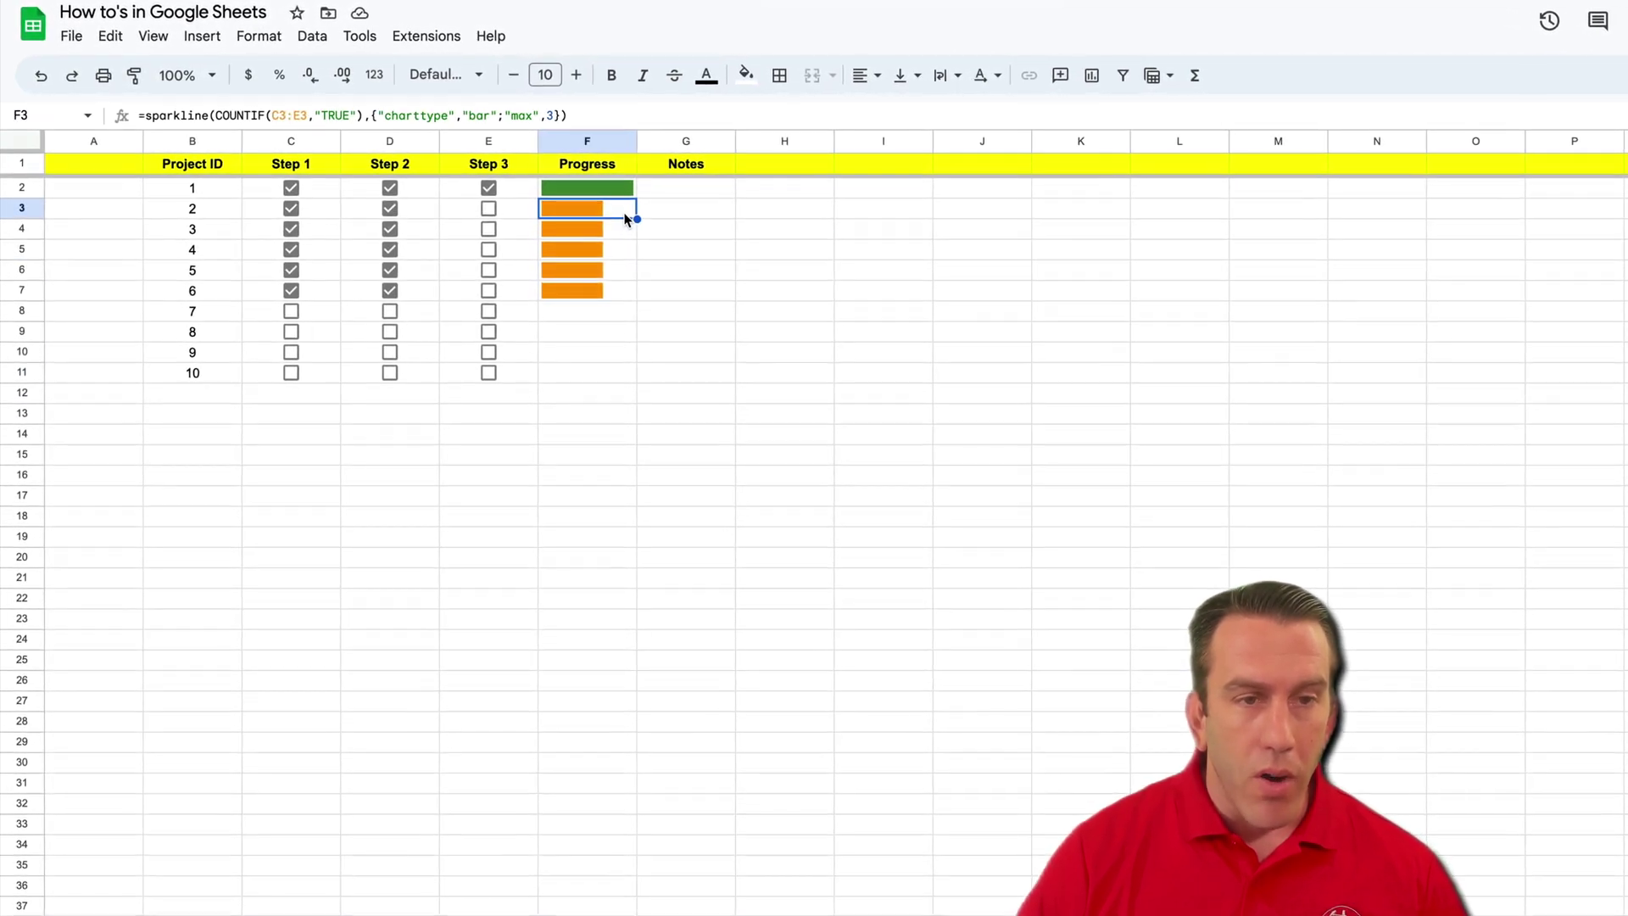
pyautogui.click(635, 253)
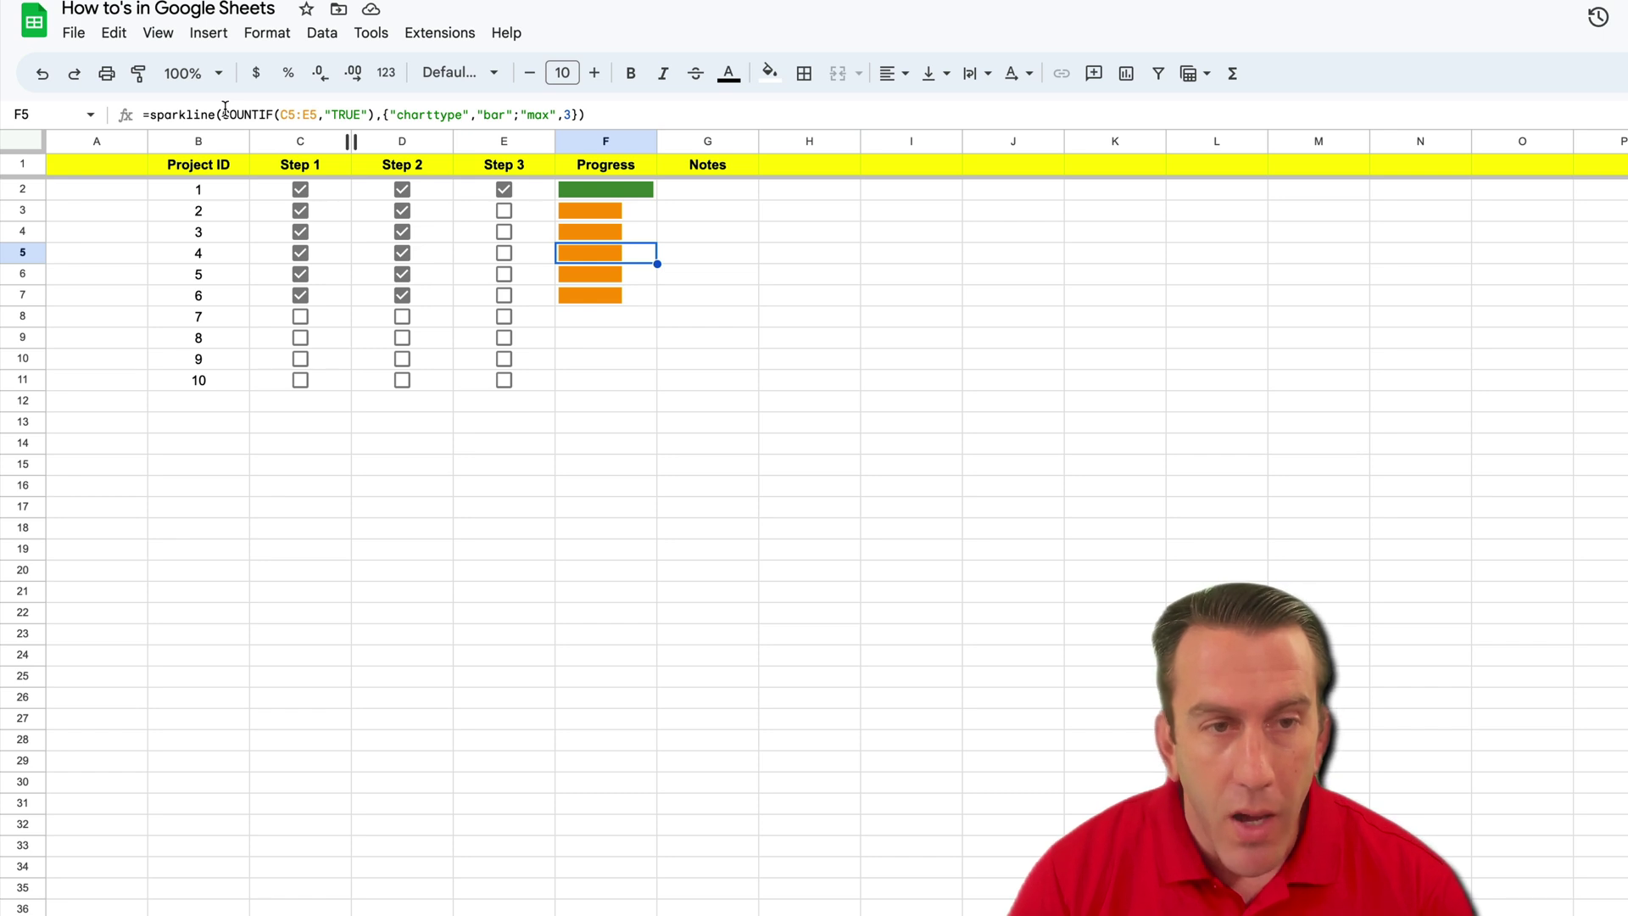
pyautogui.click(754, 251)
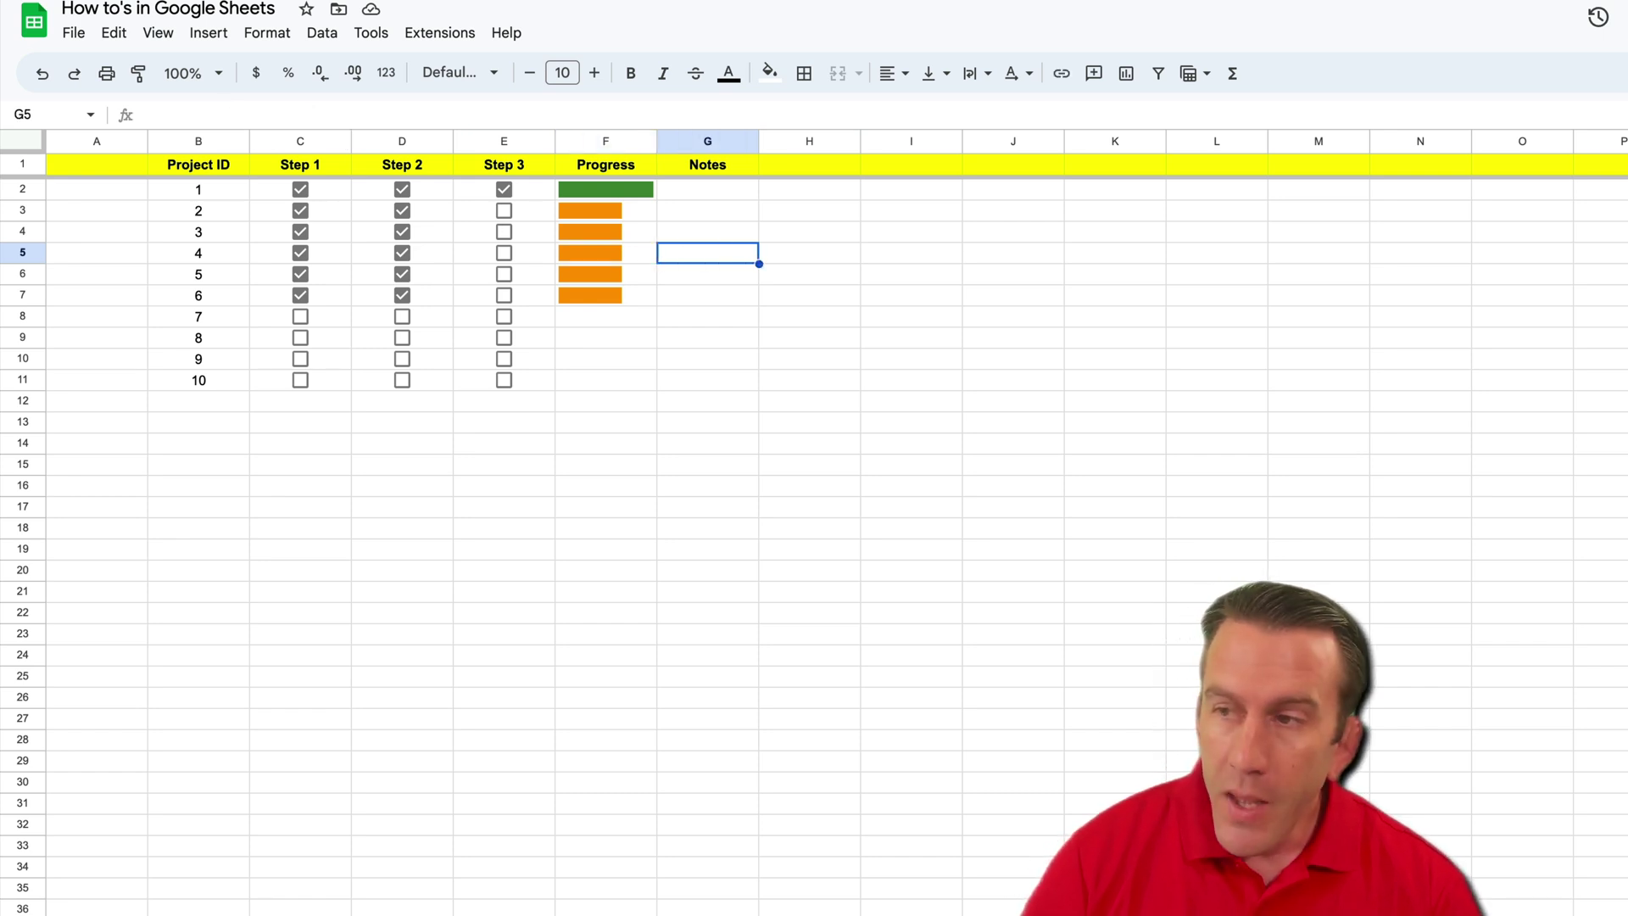
pyautogui.click(581, 213)
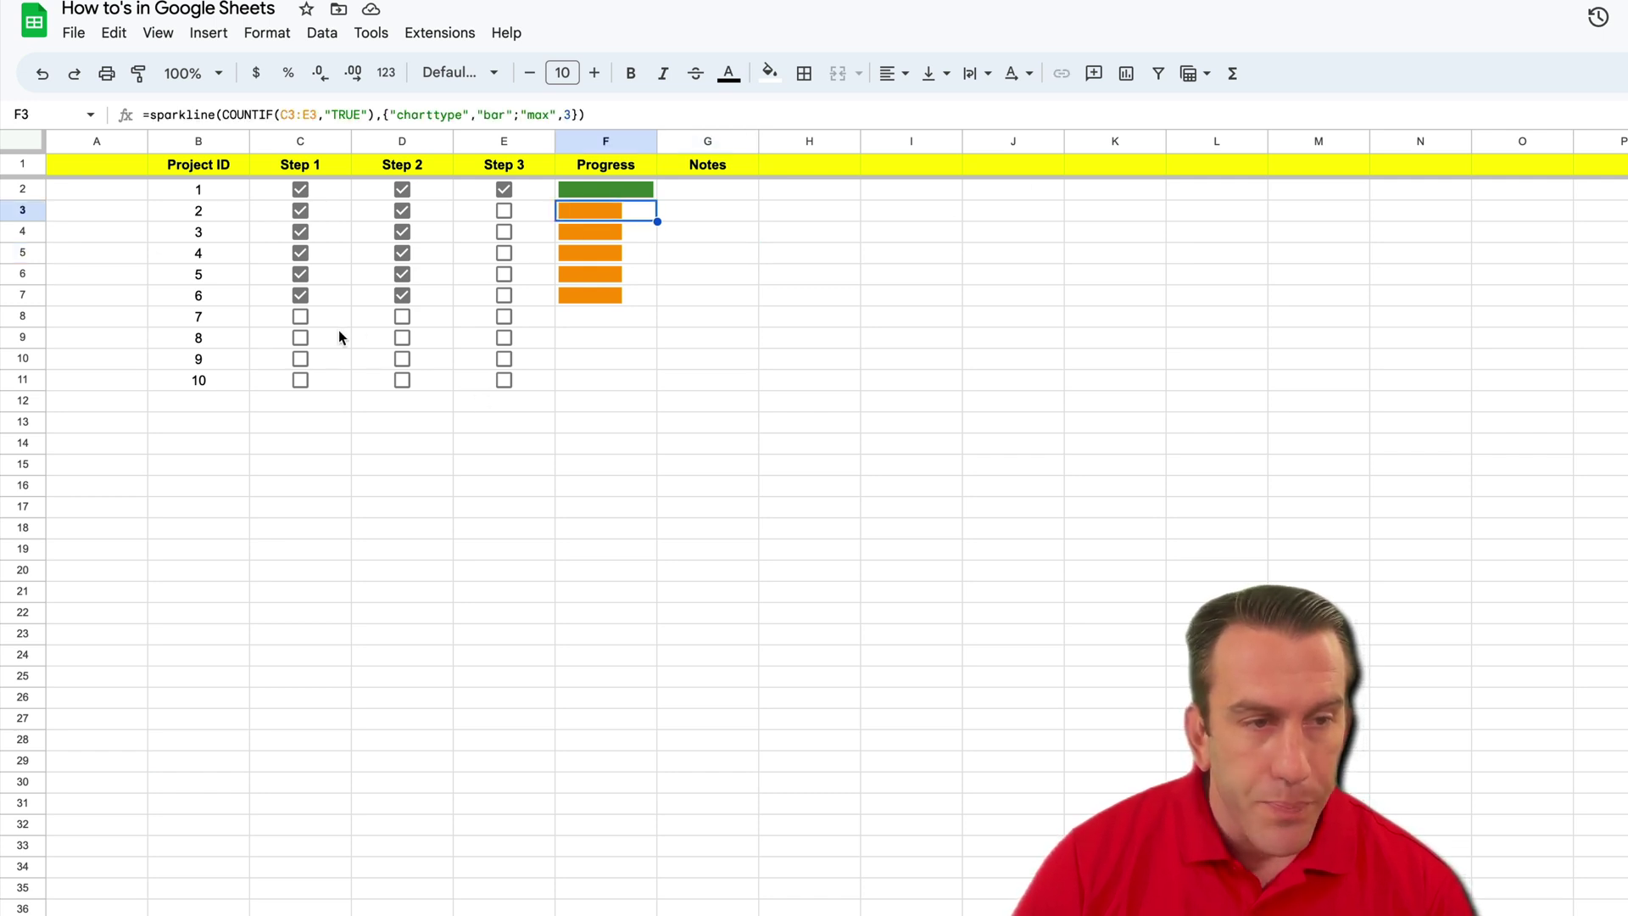
# Tick Step 1 and Step 2 for projects 7, 8 and 9, then recheck F3's formula.
pyautogui.click(300, 316)
pyautogui.click(300, 337)
pyautogui.click(300, 359)
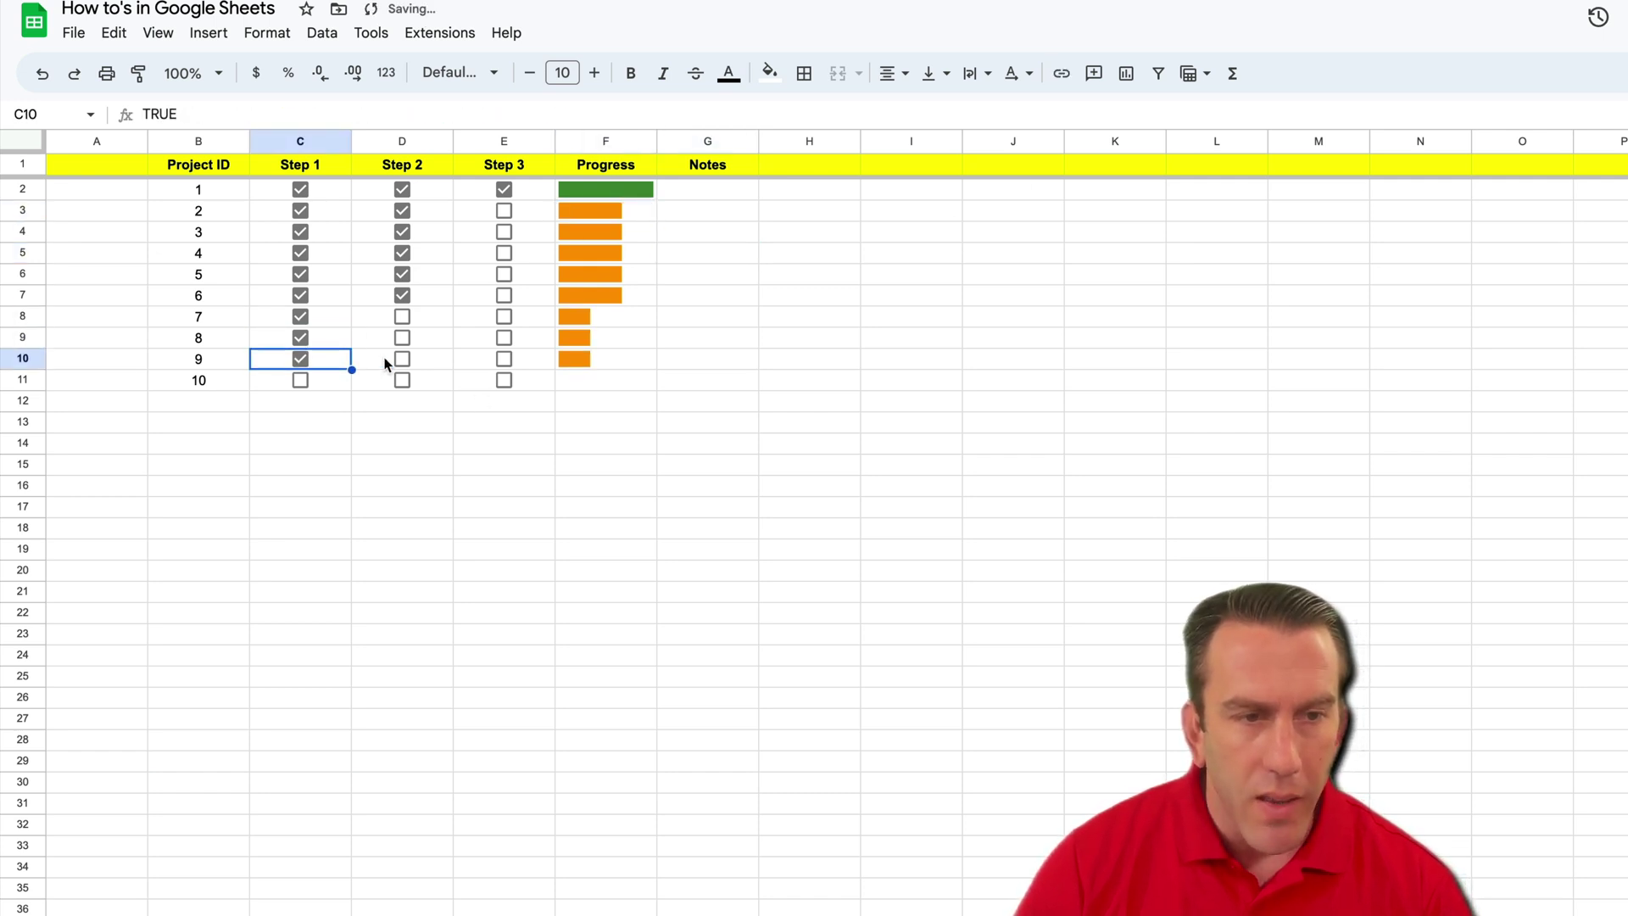
pyautogui.click(402, 359)
pyautogui.click(402, 337)
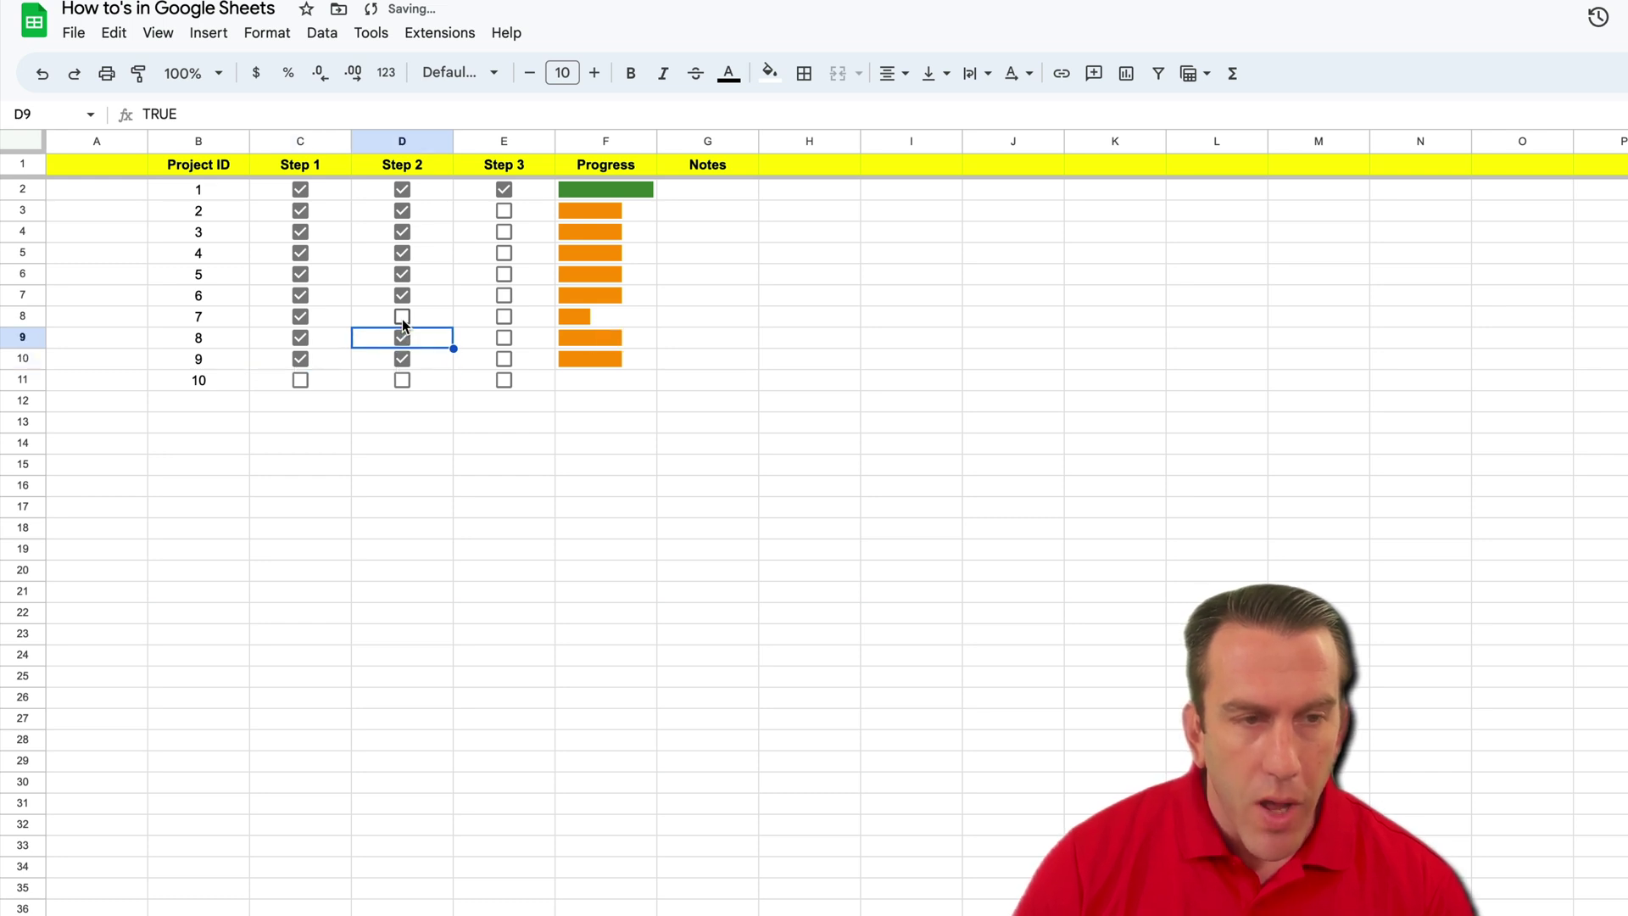
pyautogui.click(402, 316)
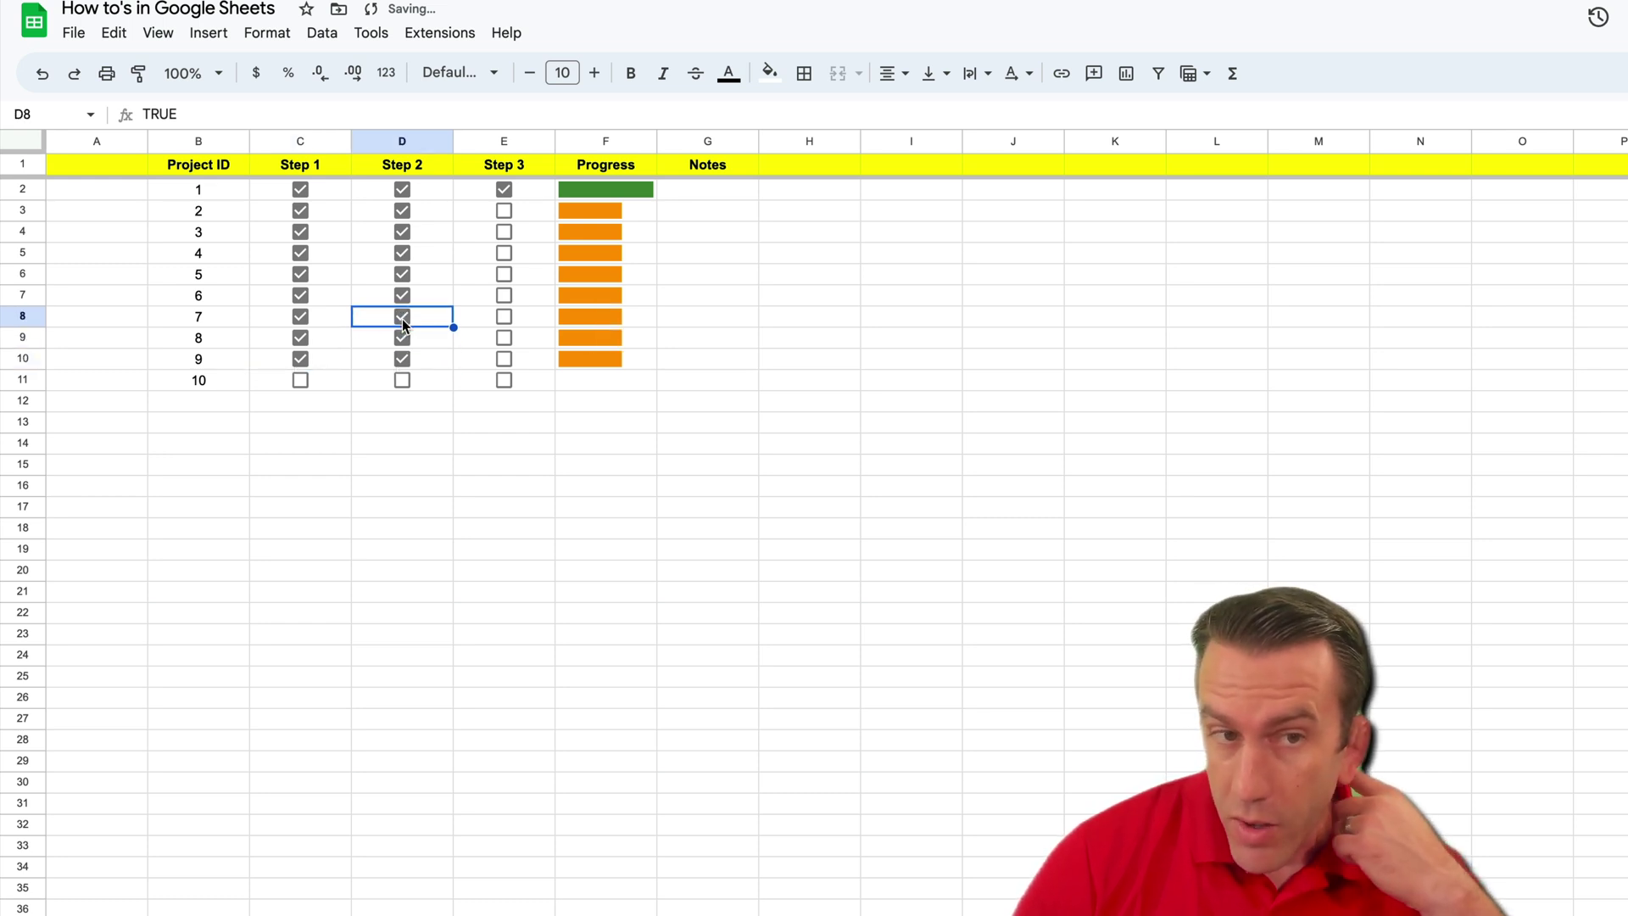
pyautogui.click(878, 353)
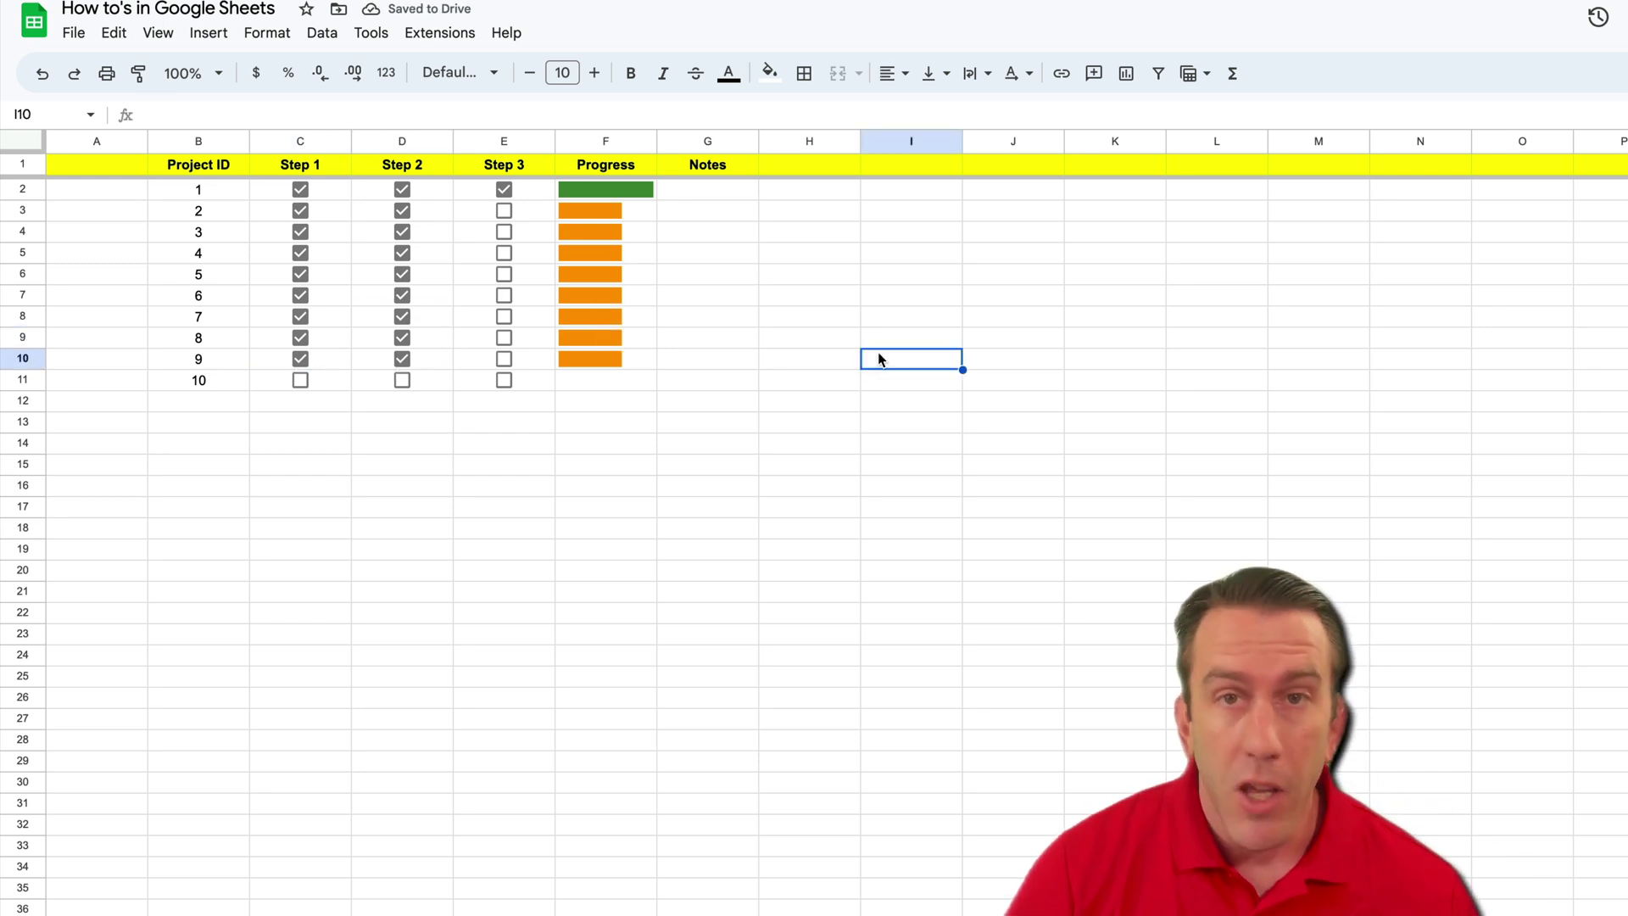
pyautogui.click(638, 210)
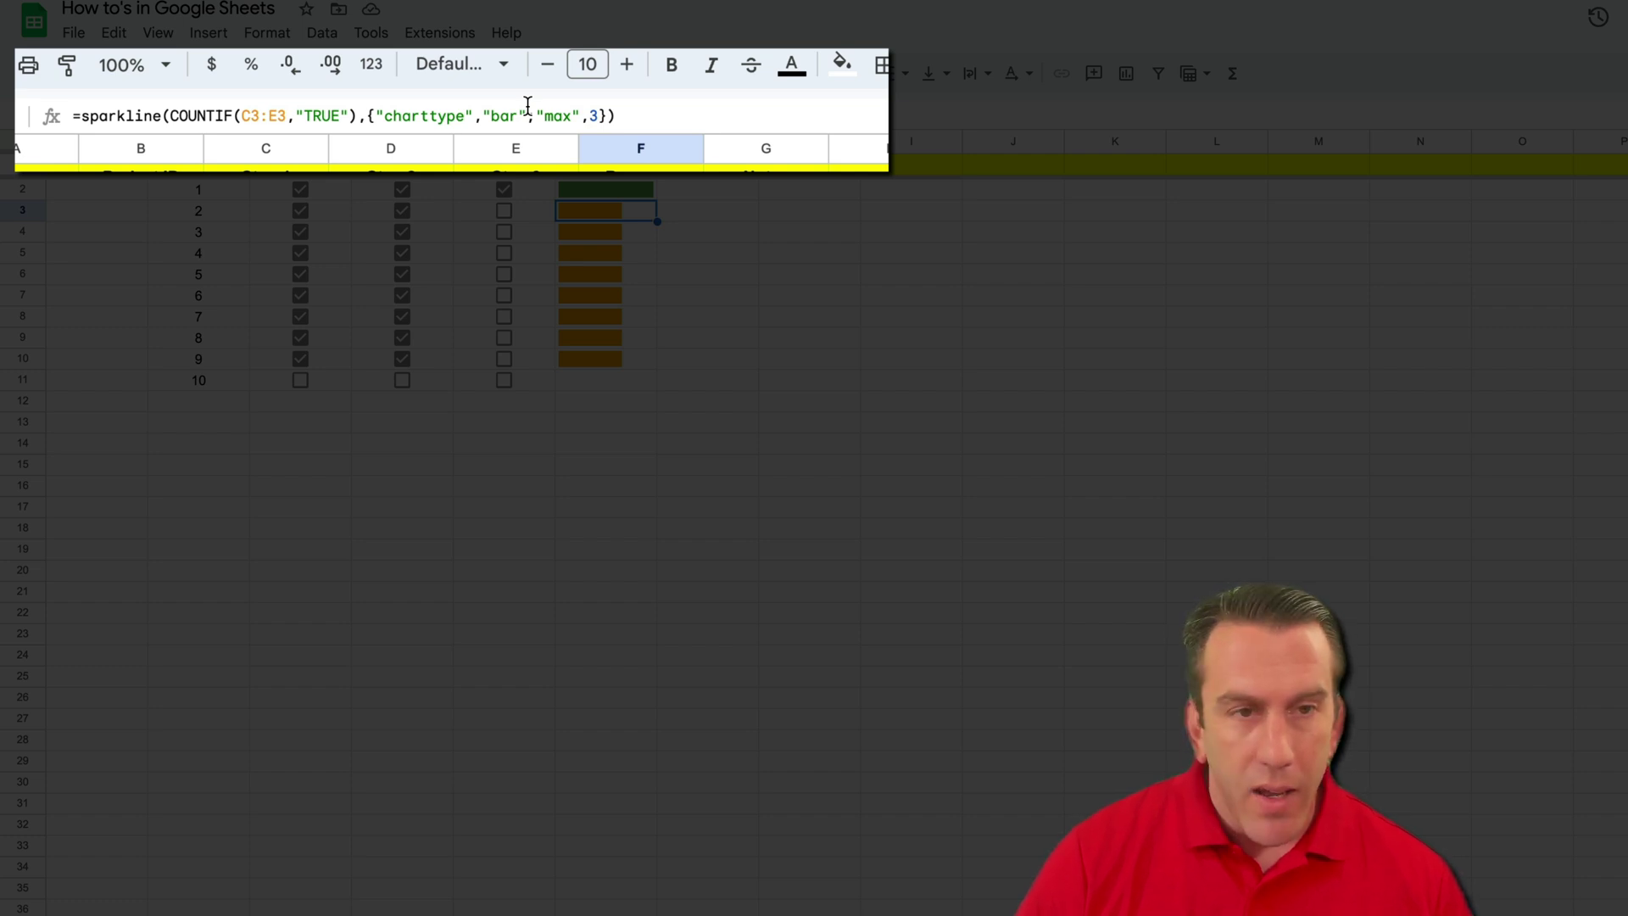
# Insert "color1","red"; before the max option in F3's sparkline formula.
pyautogui.click(536, 110)
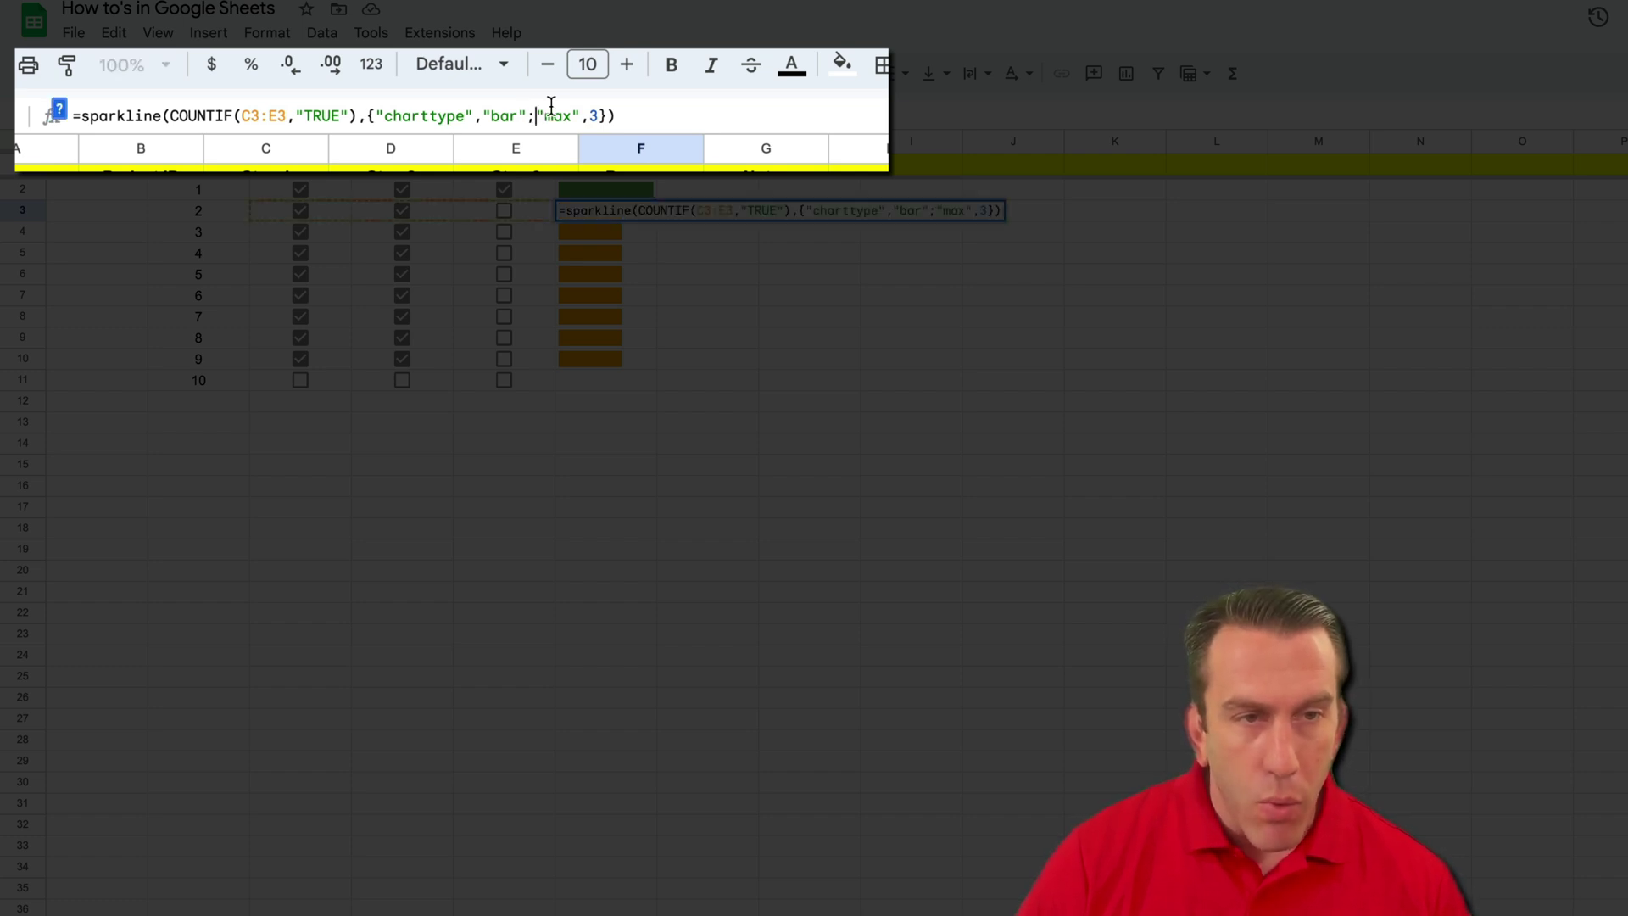
pyautogui.write('"color')
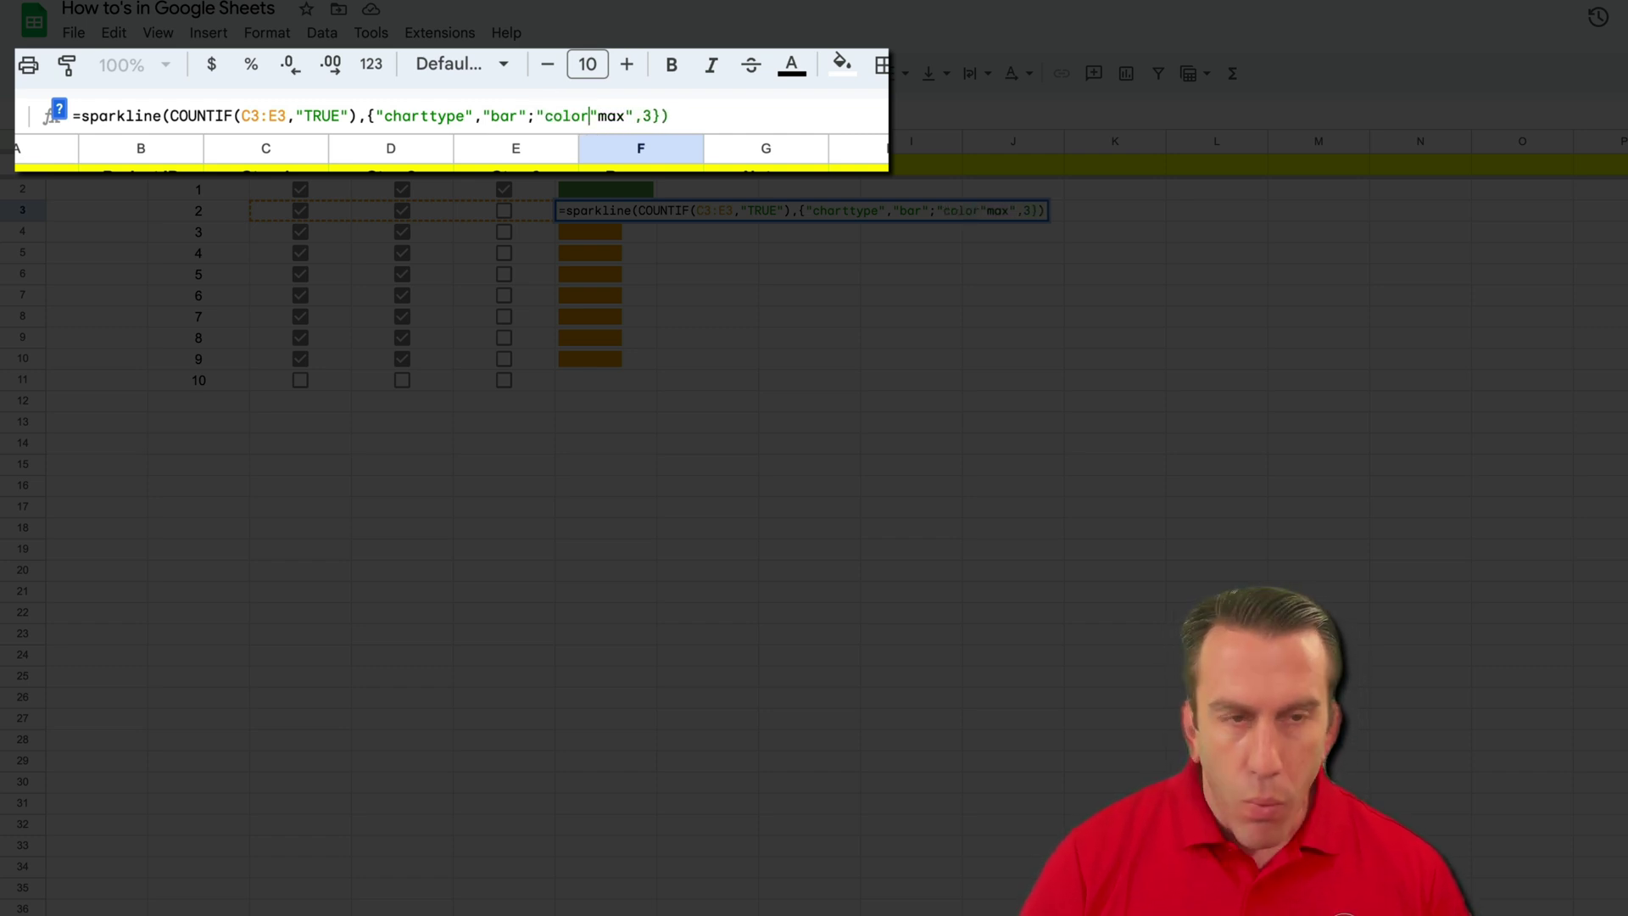
pyautogui.write('1"')
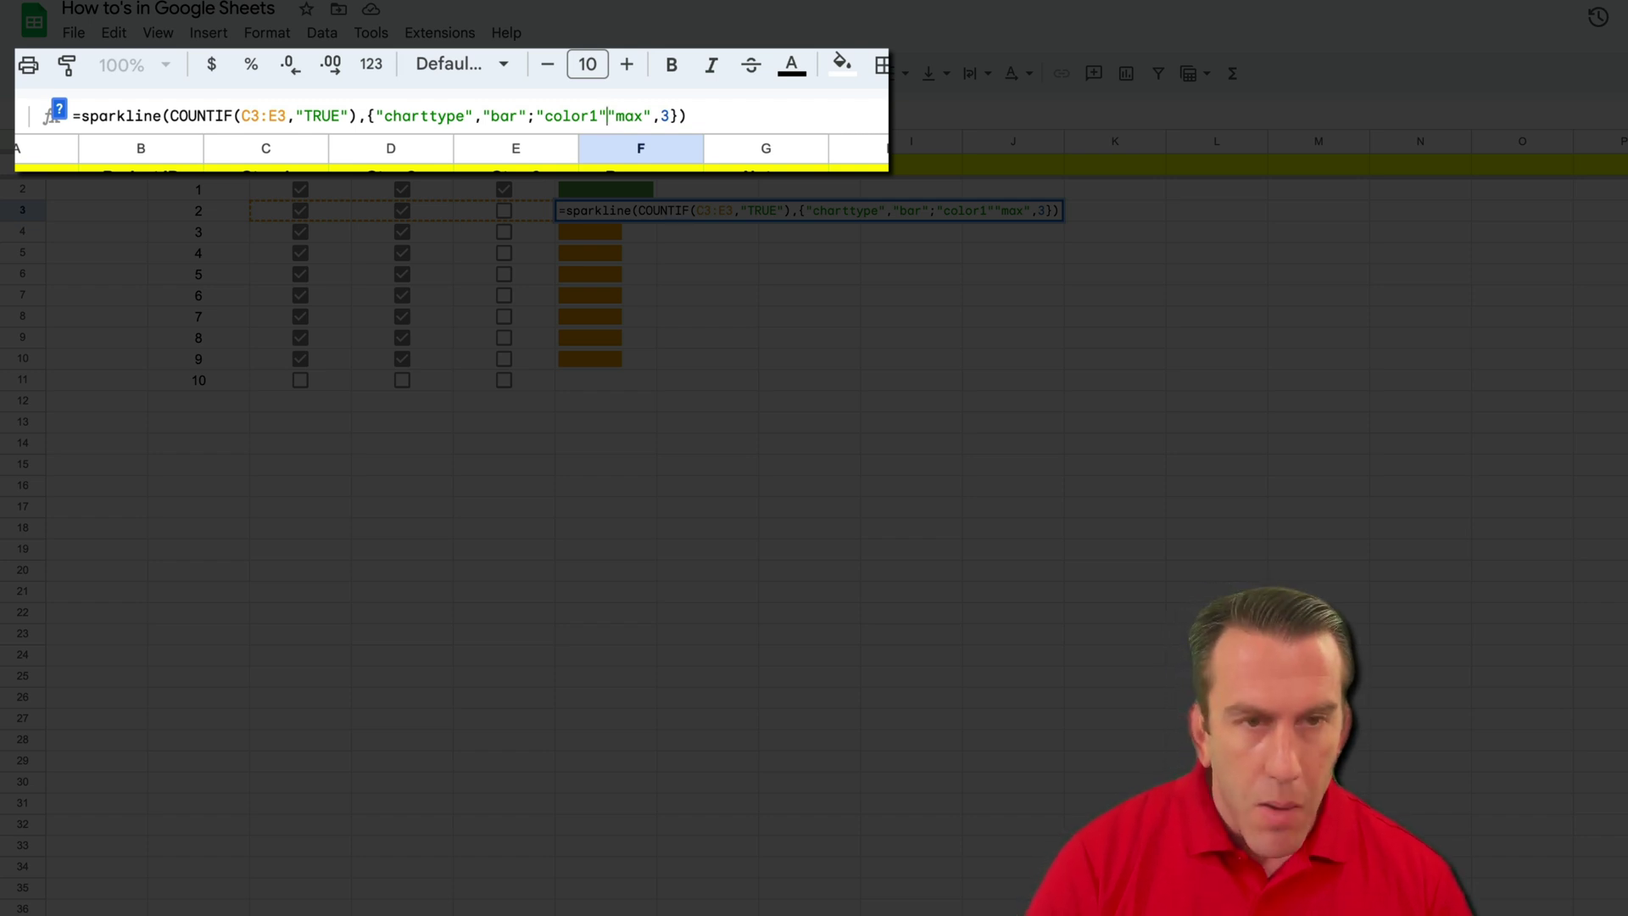
pyautogui.write(',')
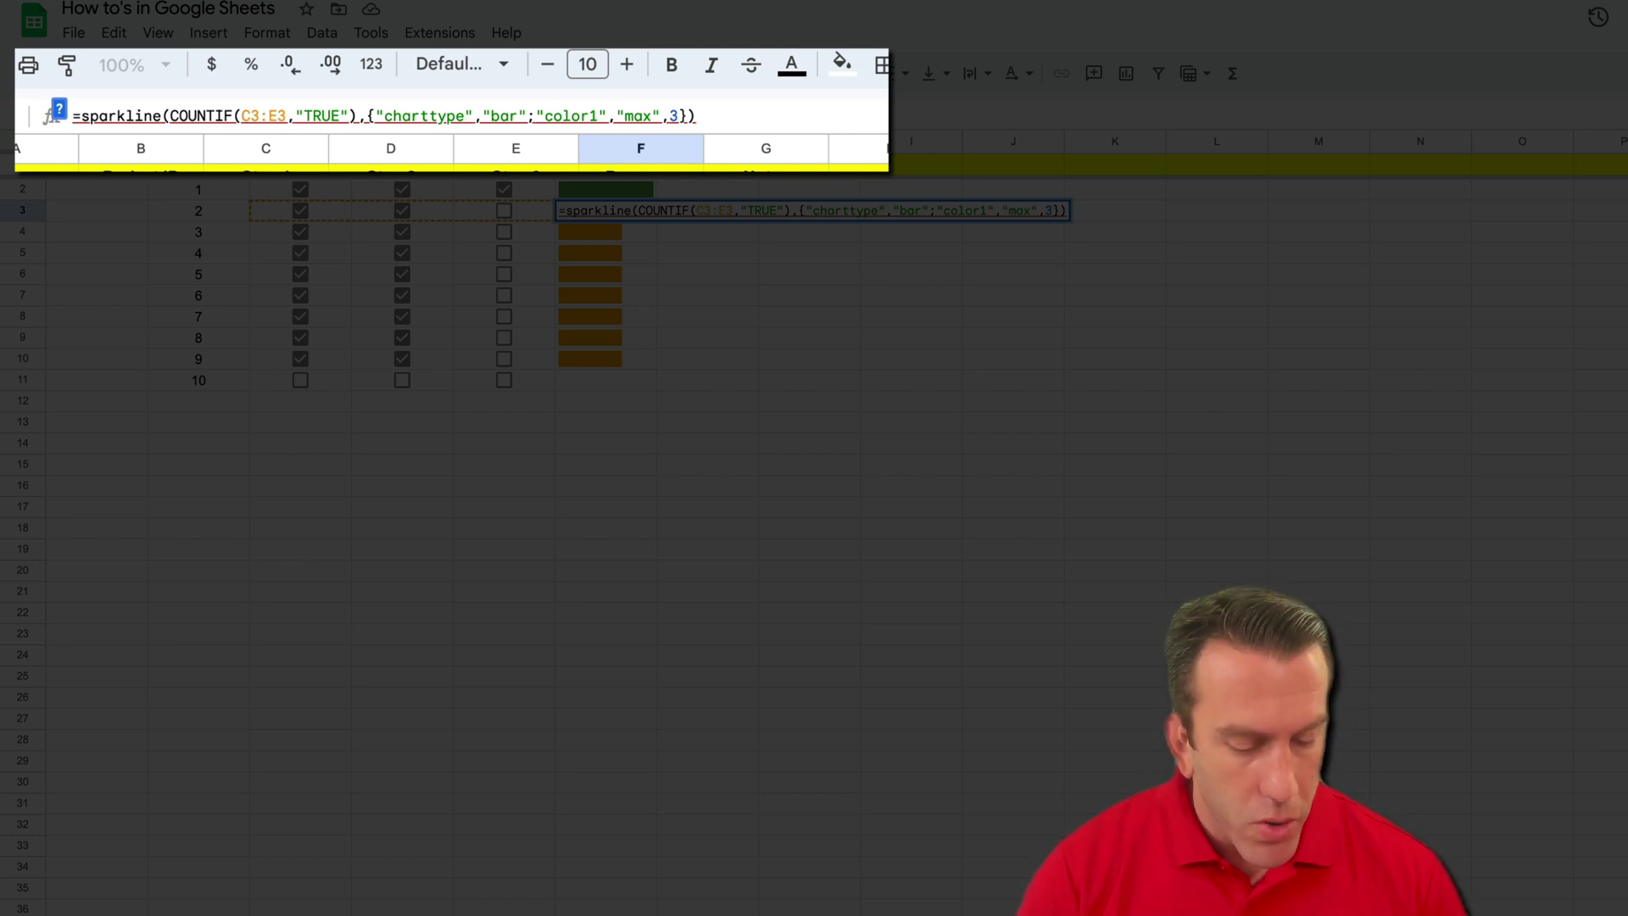
pyautogui.write('"red"')
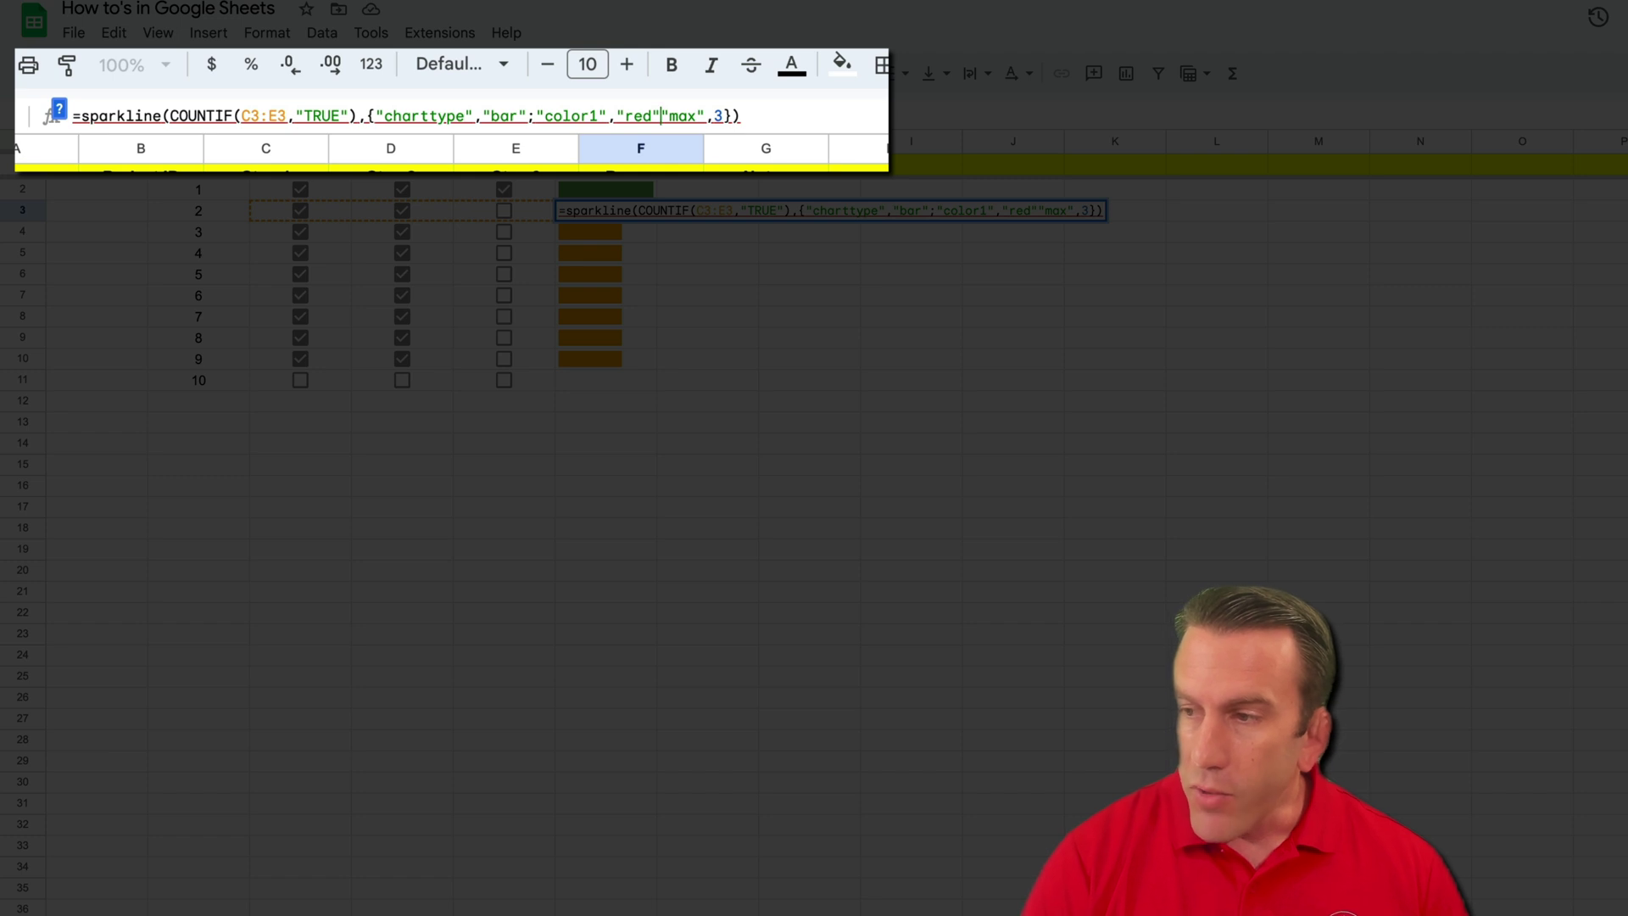
pyautogui.write(';')
pyautogui.press('Return')
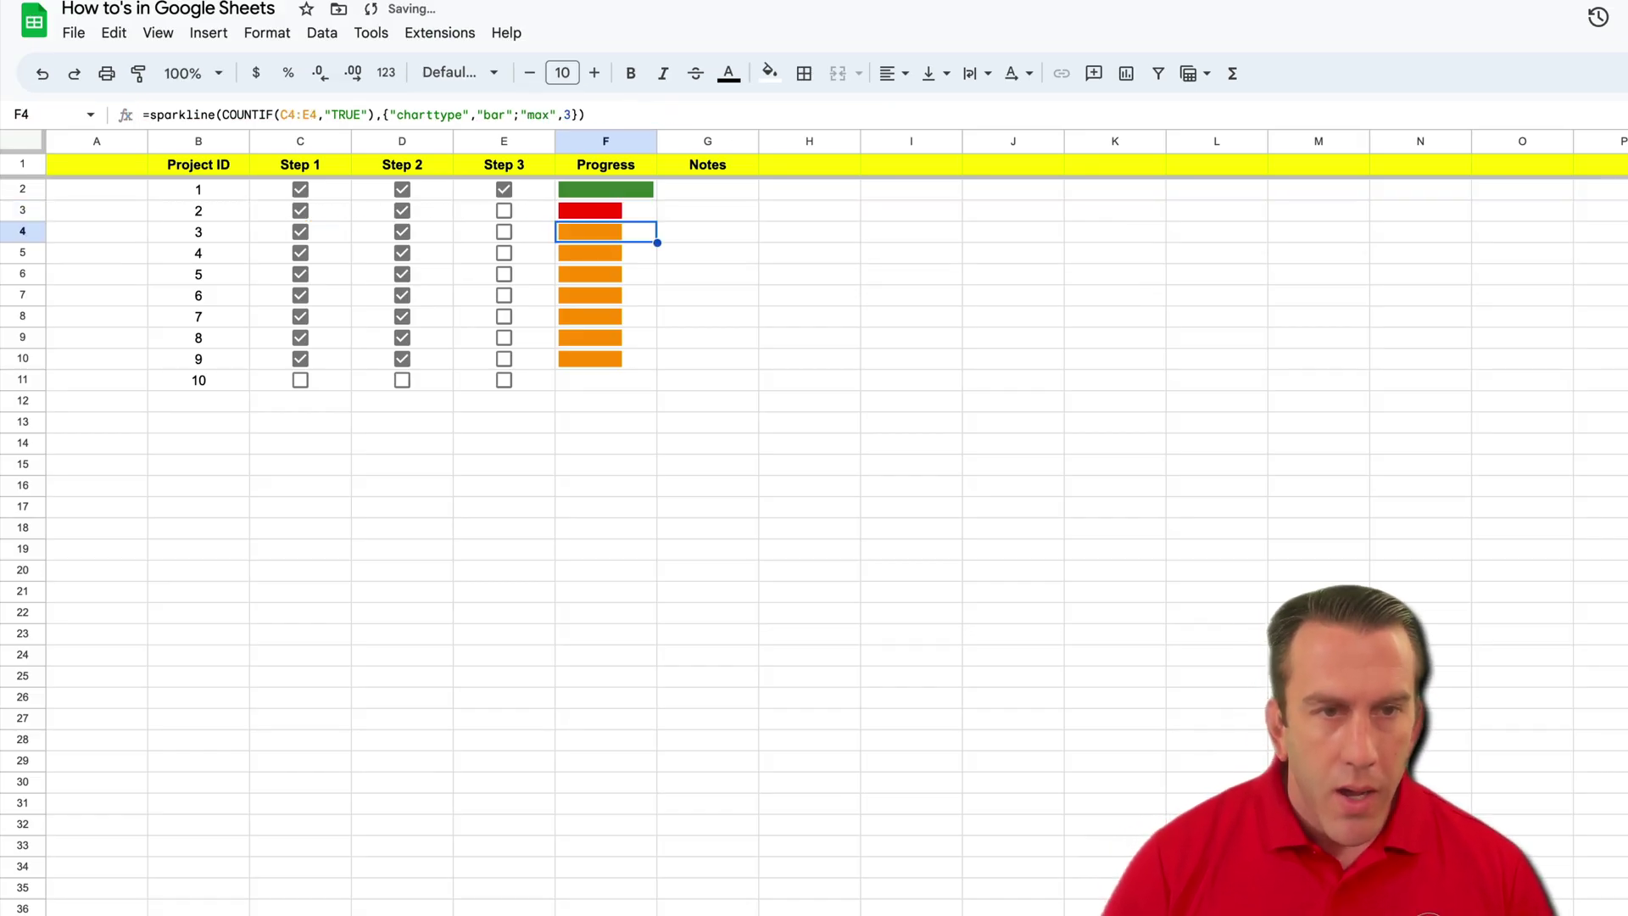
# Check F3's red sparkline formula, then bring up the custom fill colour picker from an empty Notes cell.
pyautogui.click(647, 213)
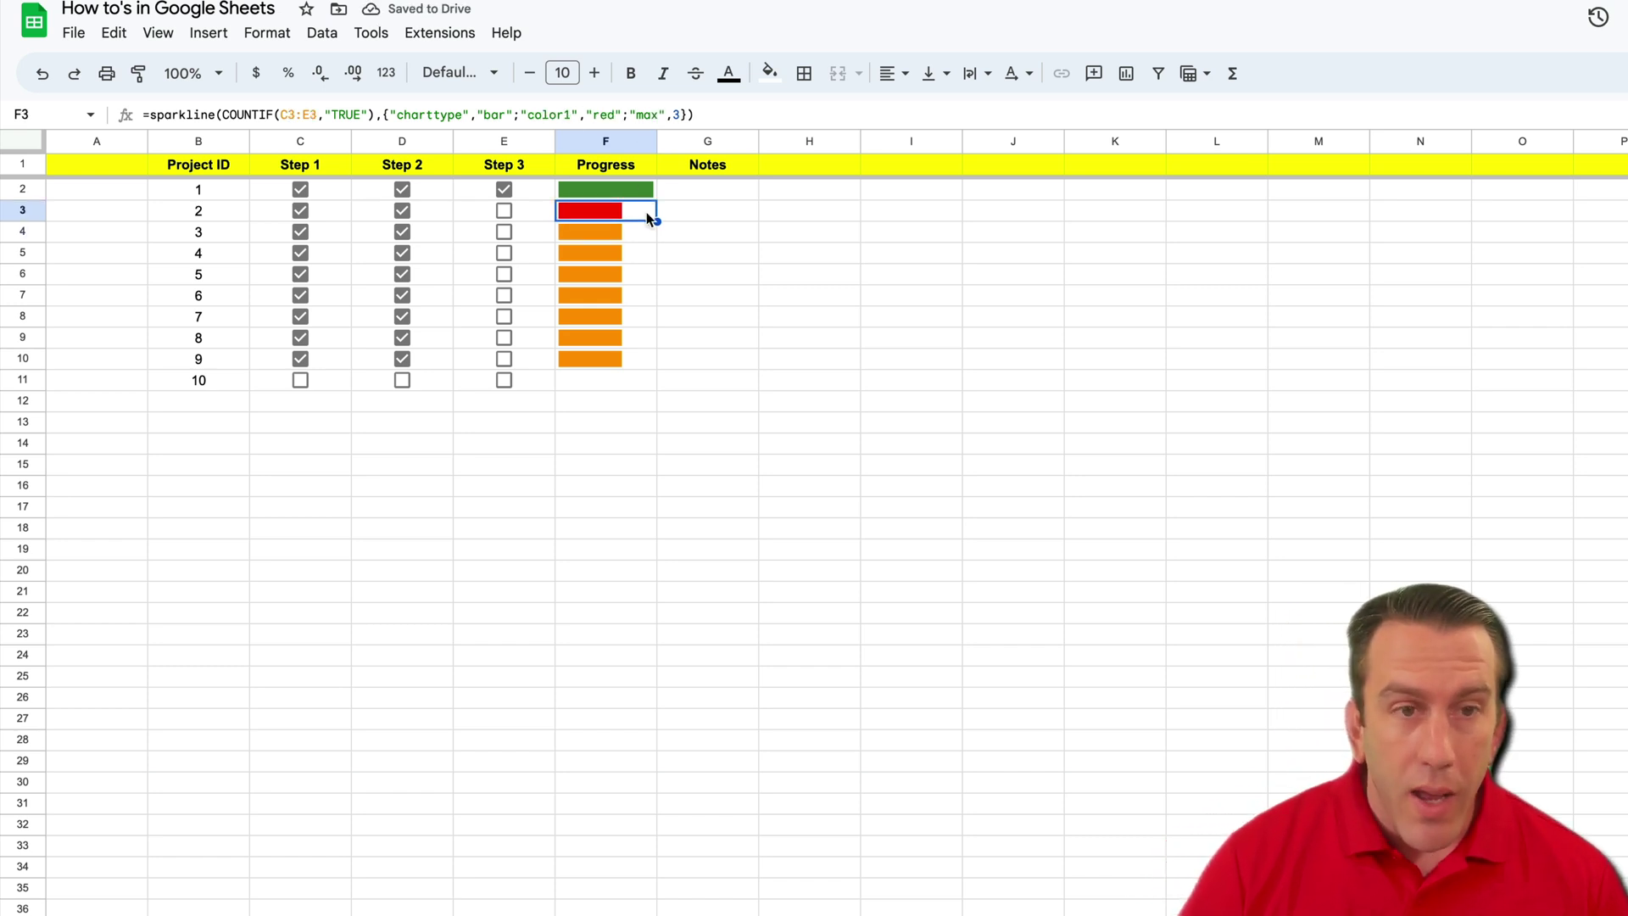
pyautogui.click(710, 223)
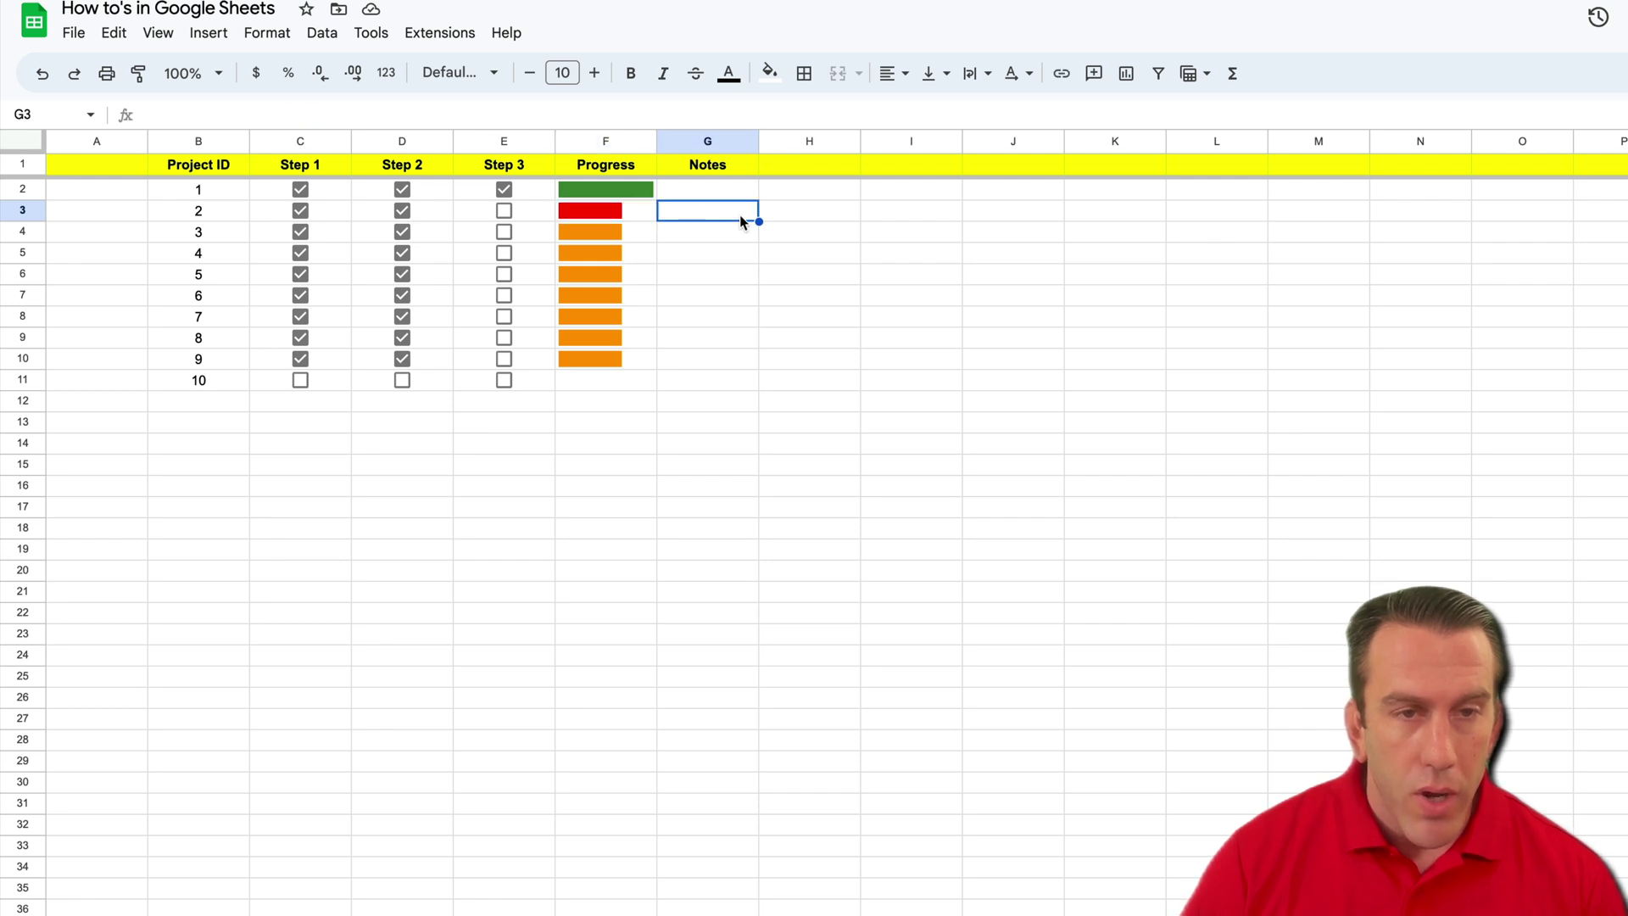
pyautogui.click(772, 75)
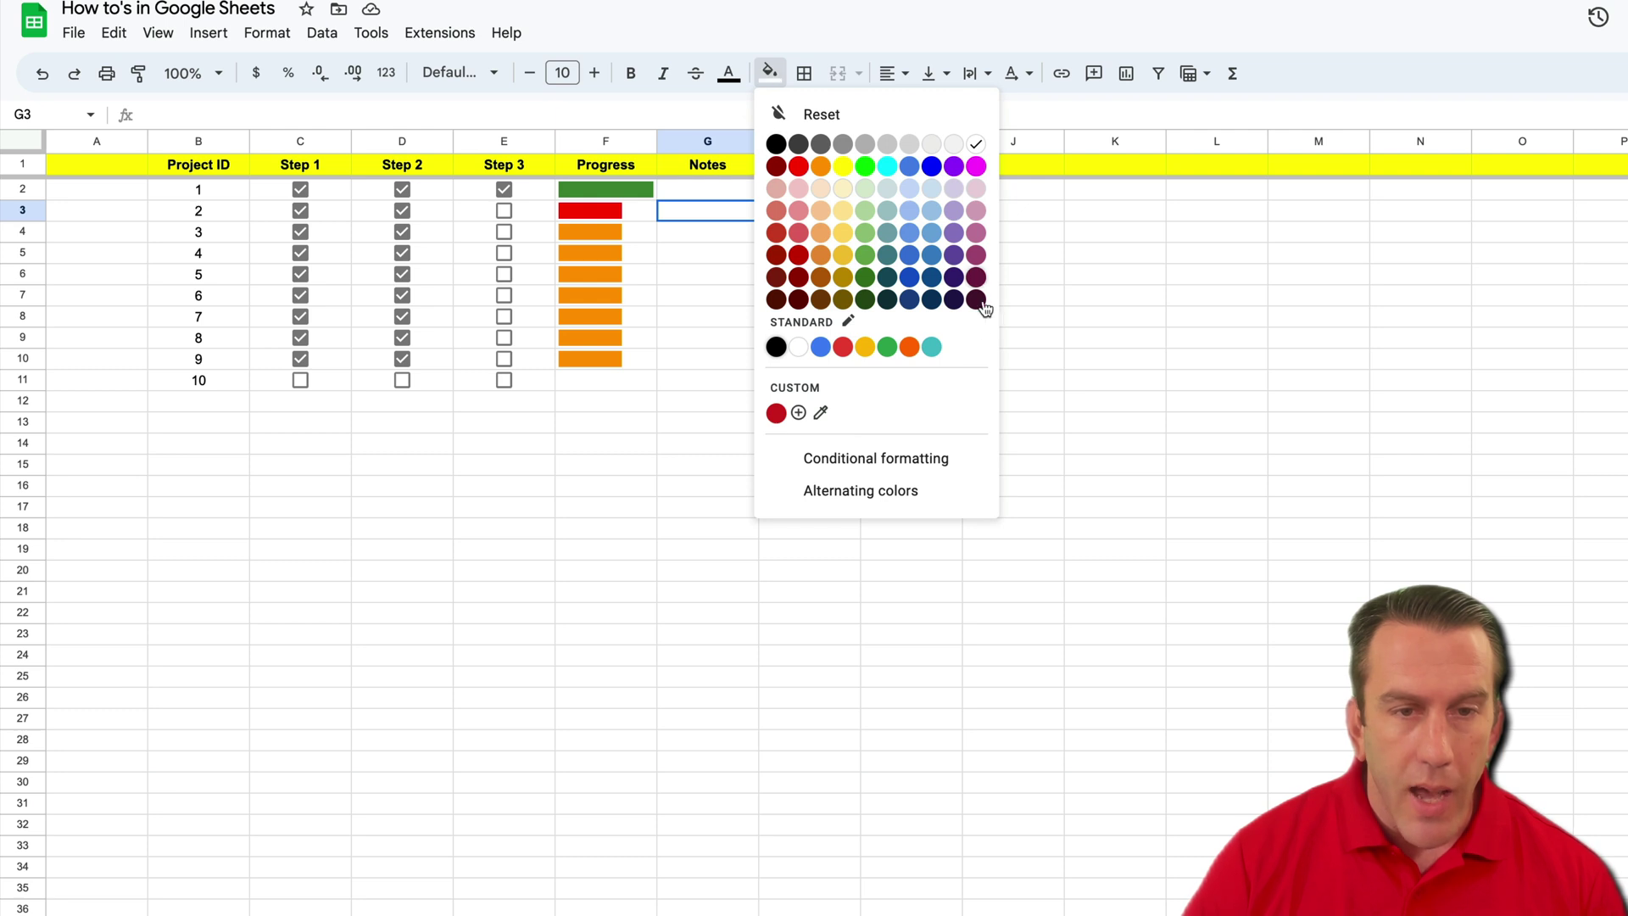
pyautogui.click(856, 383)
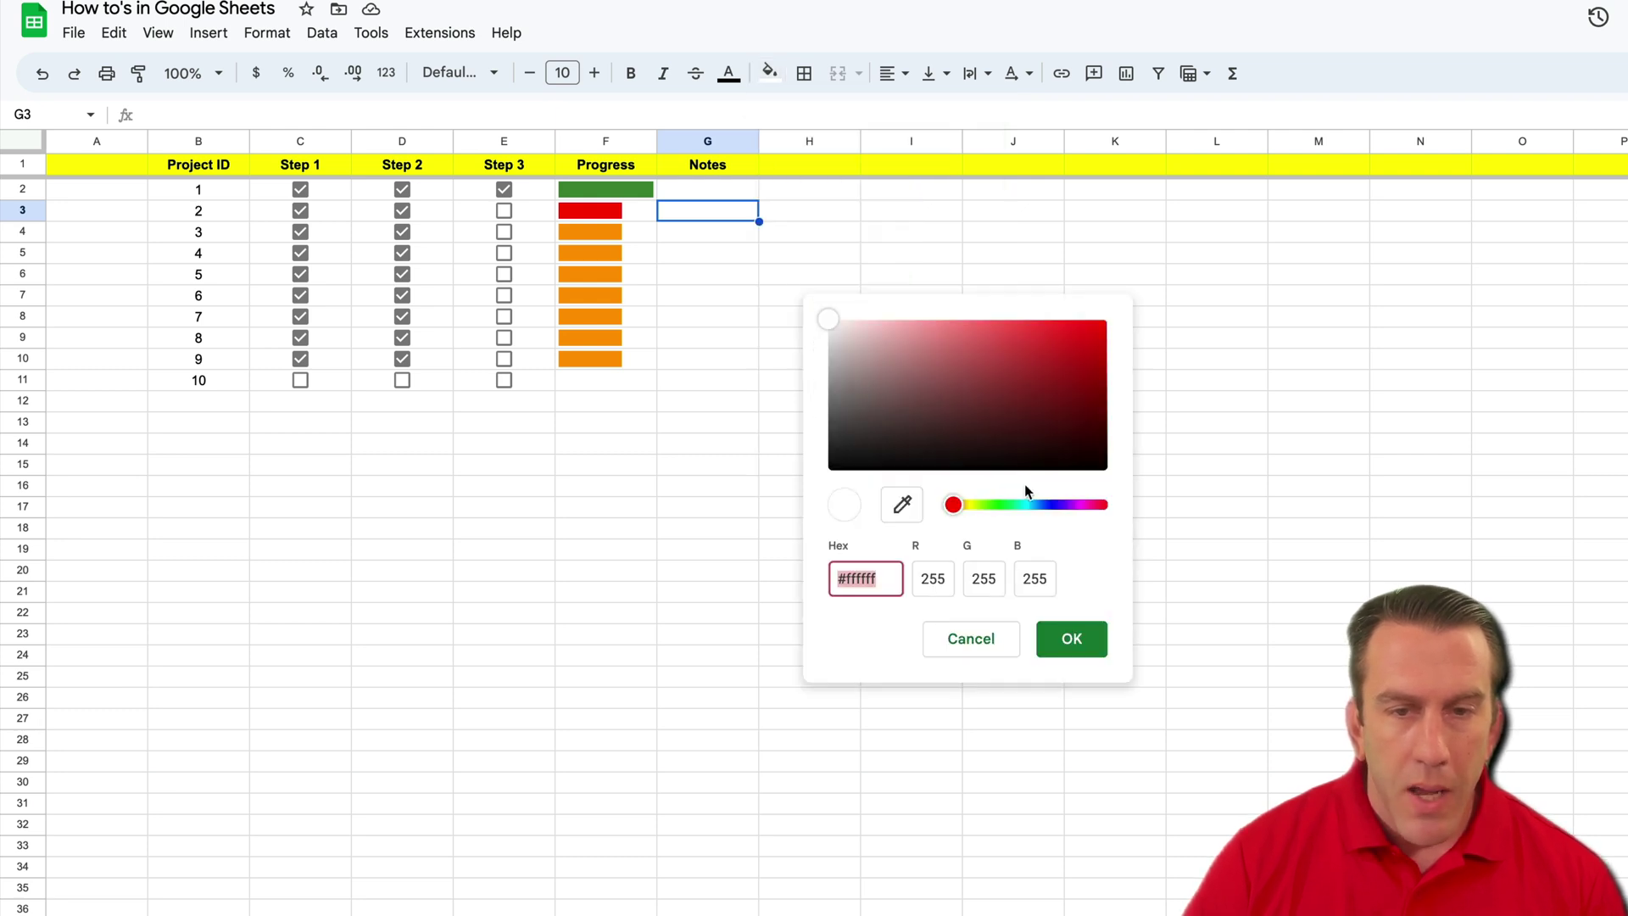
# Find the purple shade #9c2c80, copy its hex code, and cancel without applying it.
pyautogui.click(1084, 506)
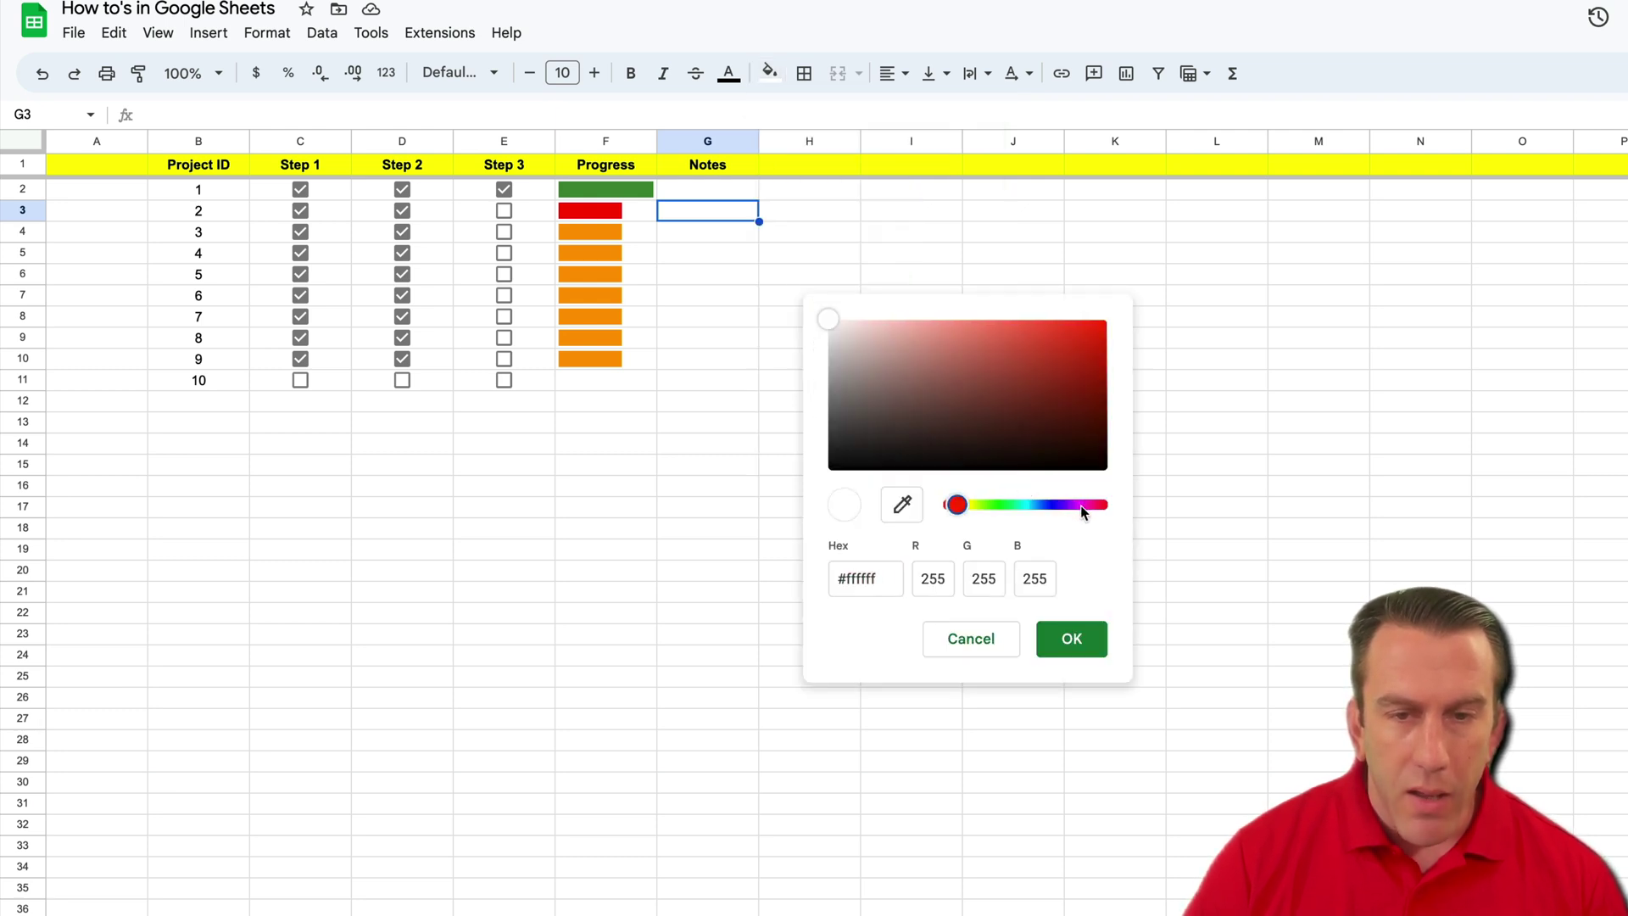
pyautogui.moveTo(957, 505); pyautogui.dragTo(1088, 514)
pyautogui.click(1028, 378)
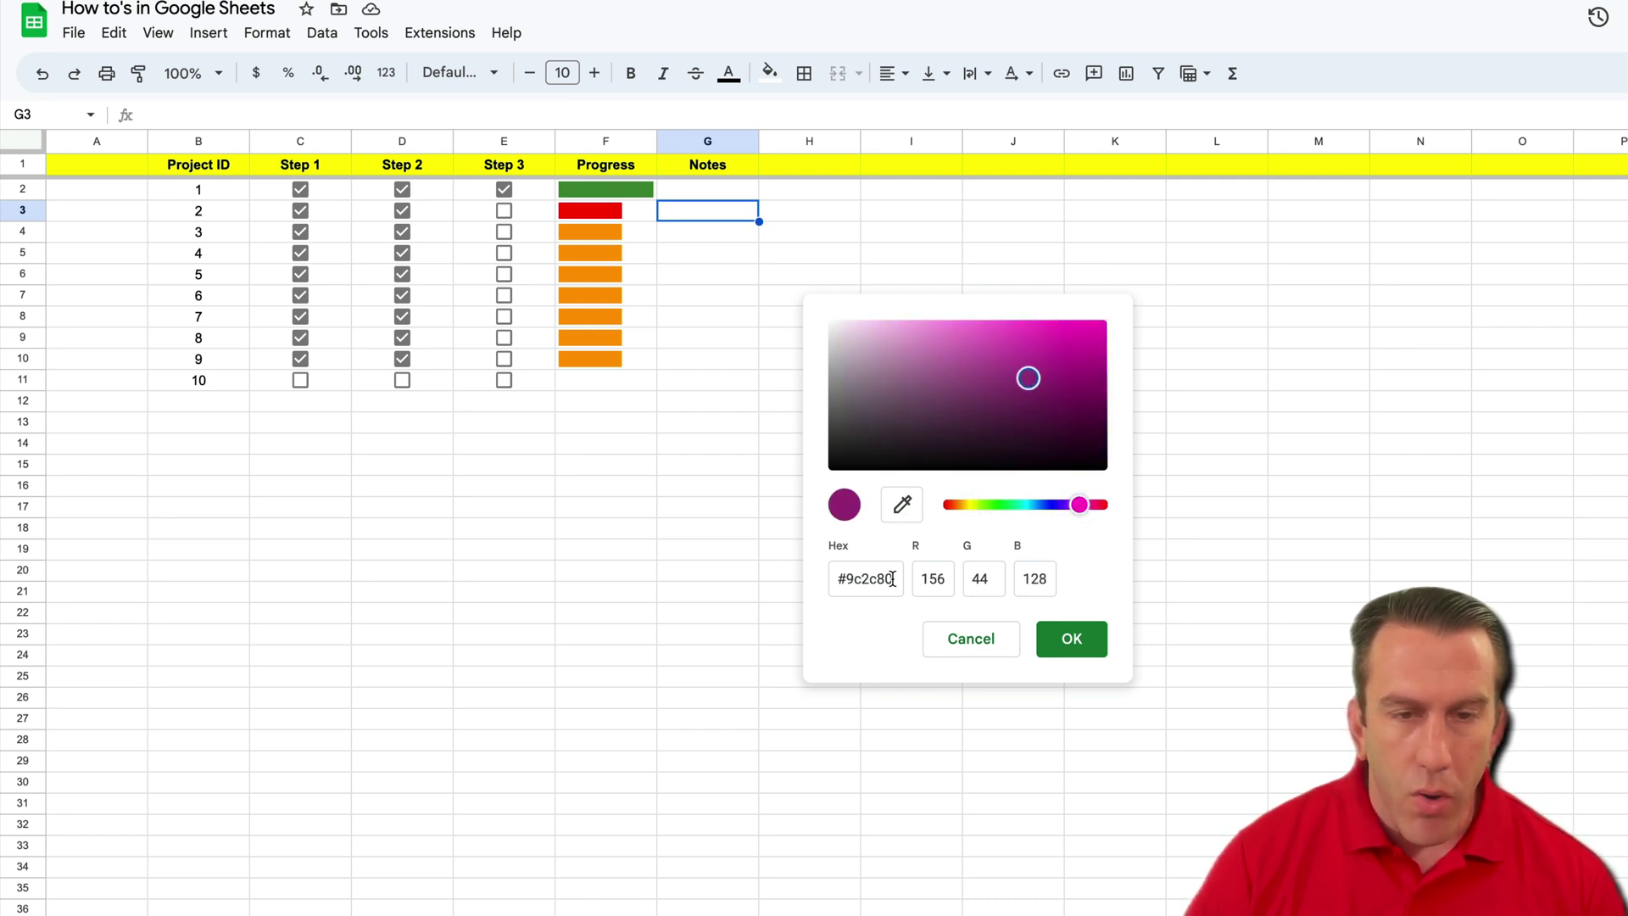
pyautogui.moveTo(893, 579); pyautogui.dragTo(829, 583)
pyautogui.hotkey('ctrl', 'c')
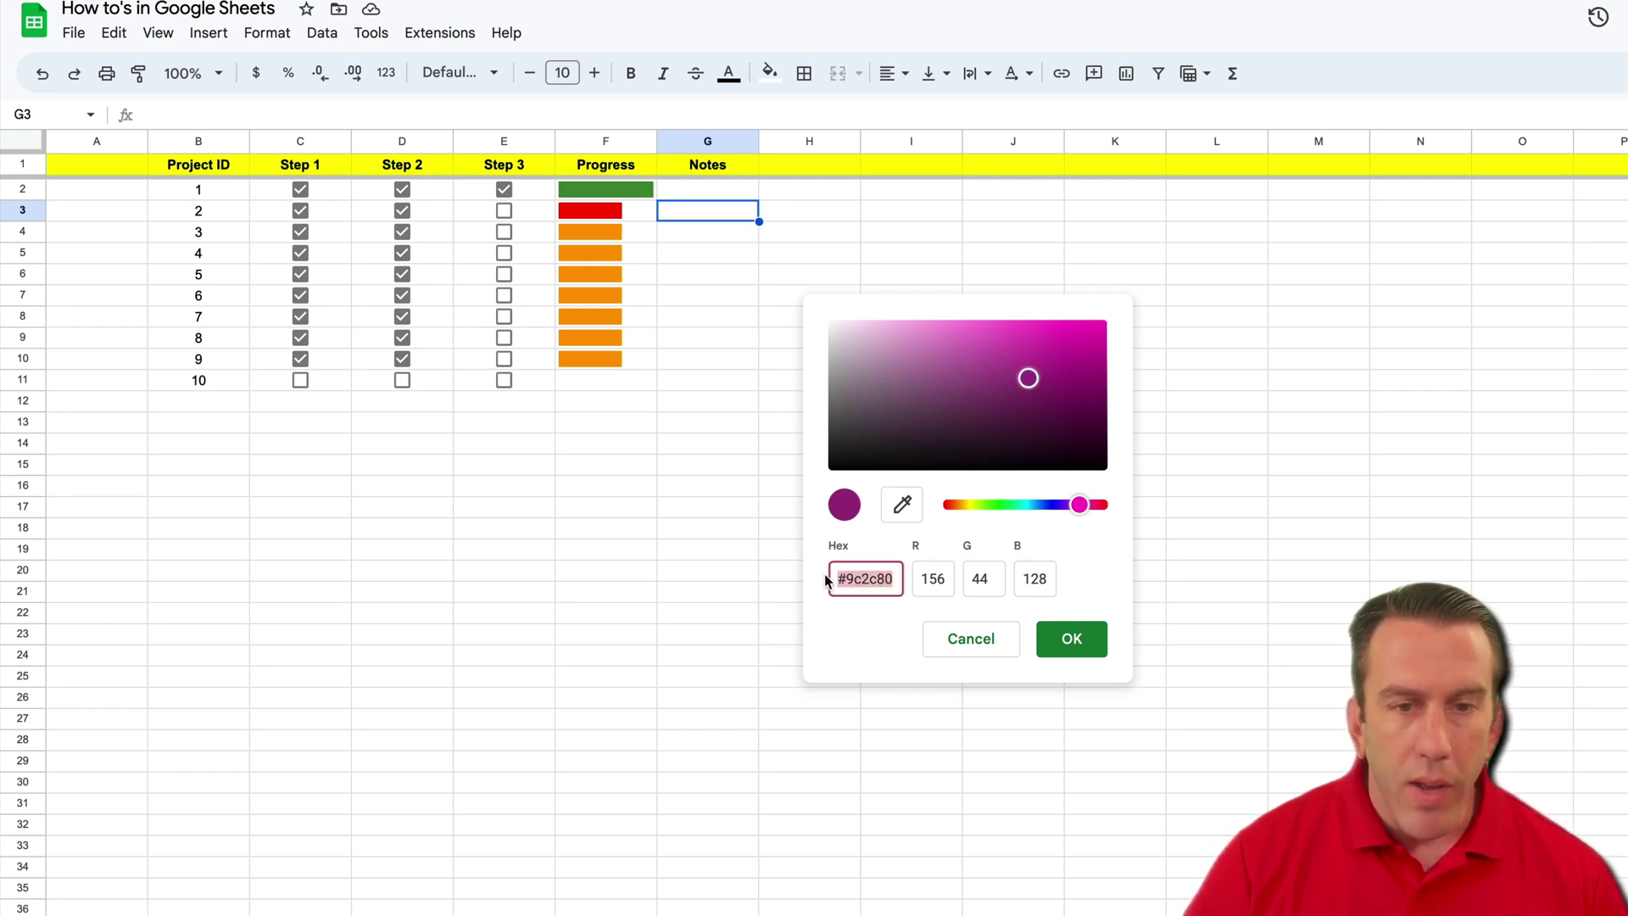
pyautogui.click(971, 658)
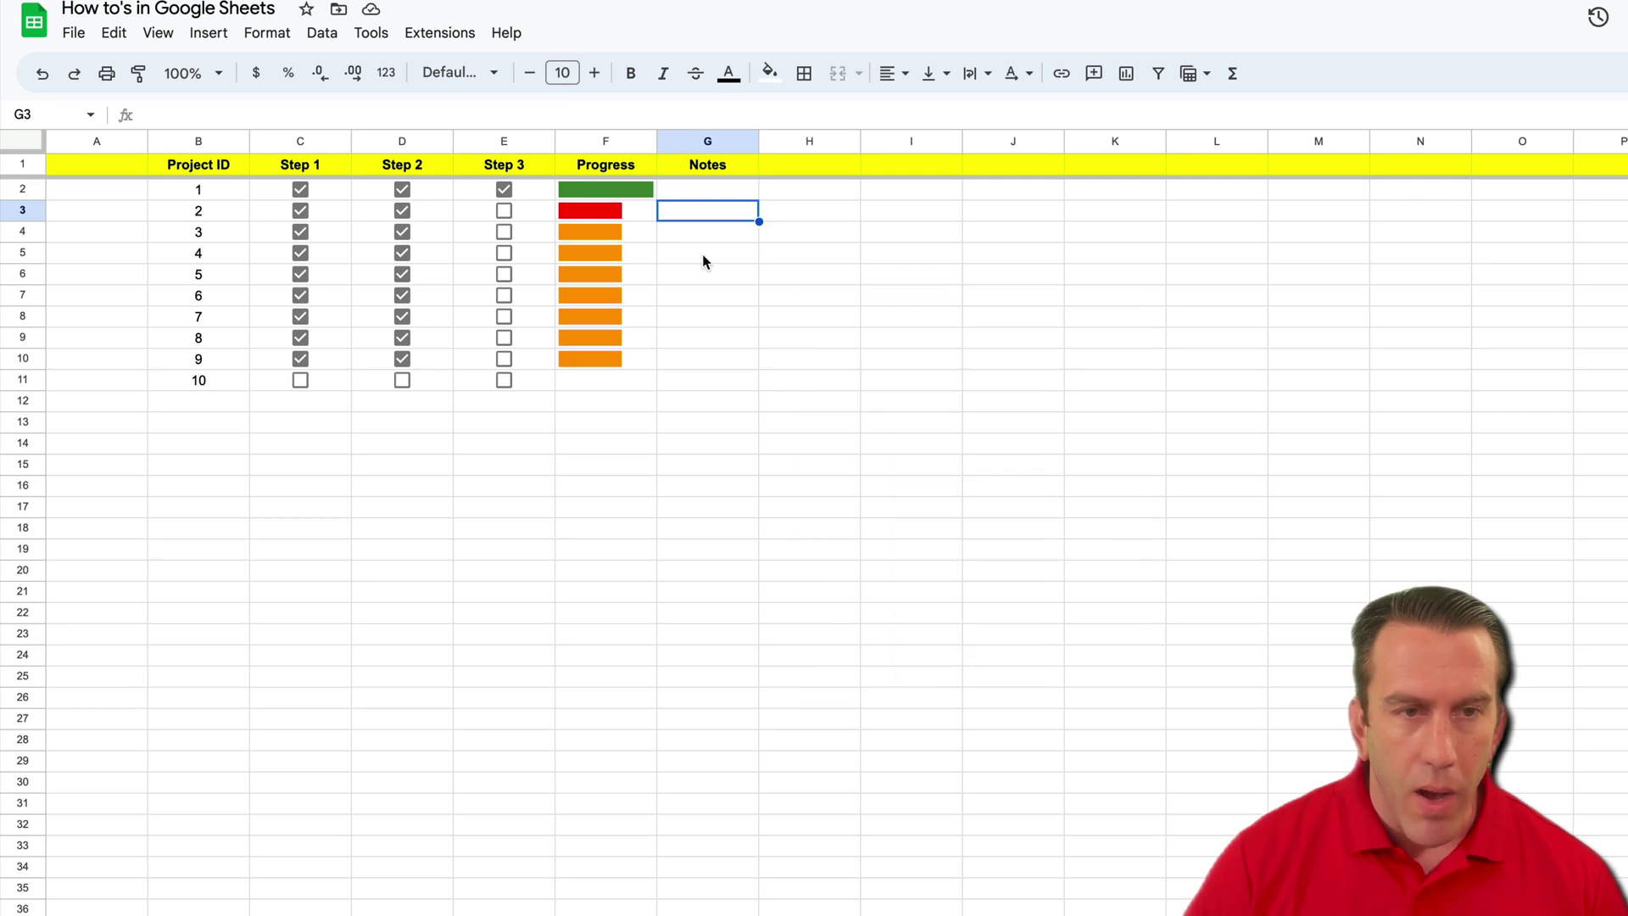
pyautogui.click(641, 214)
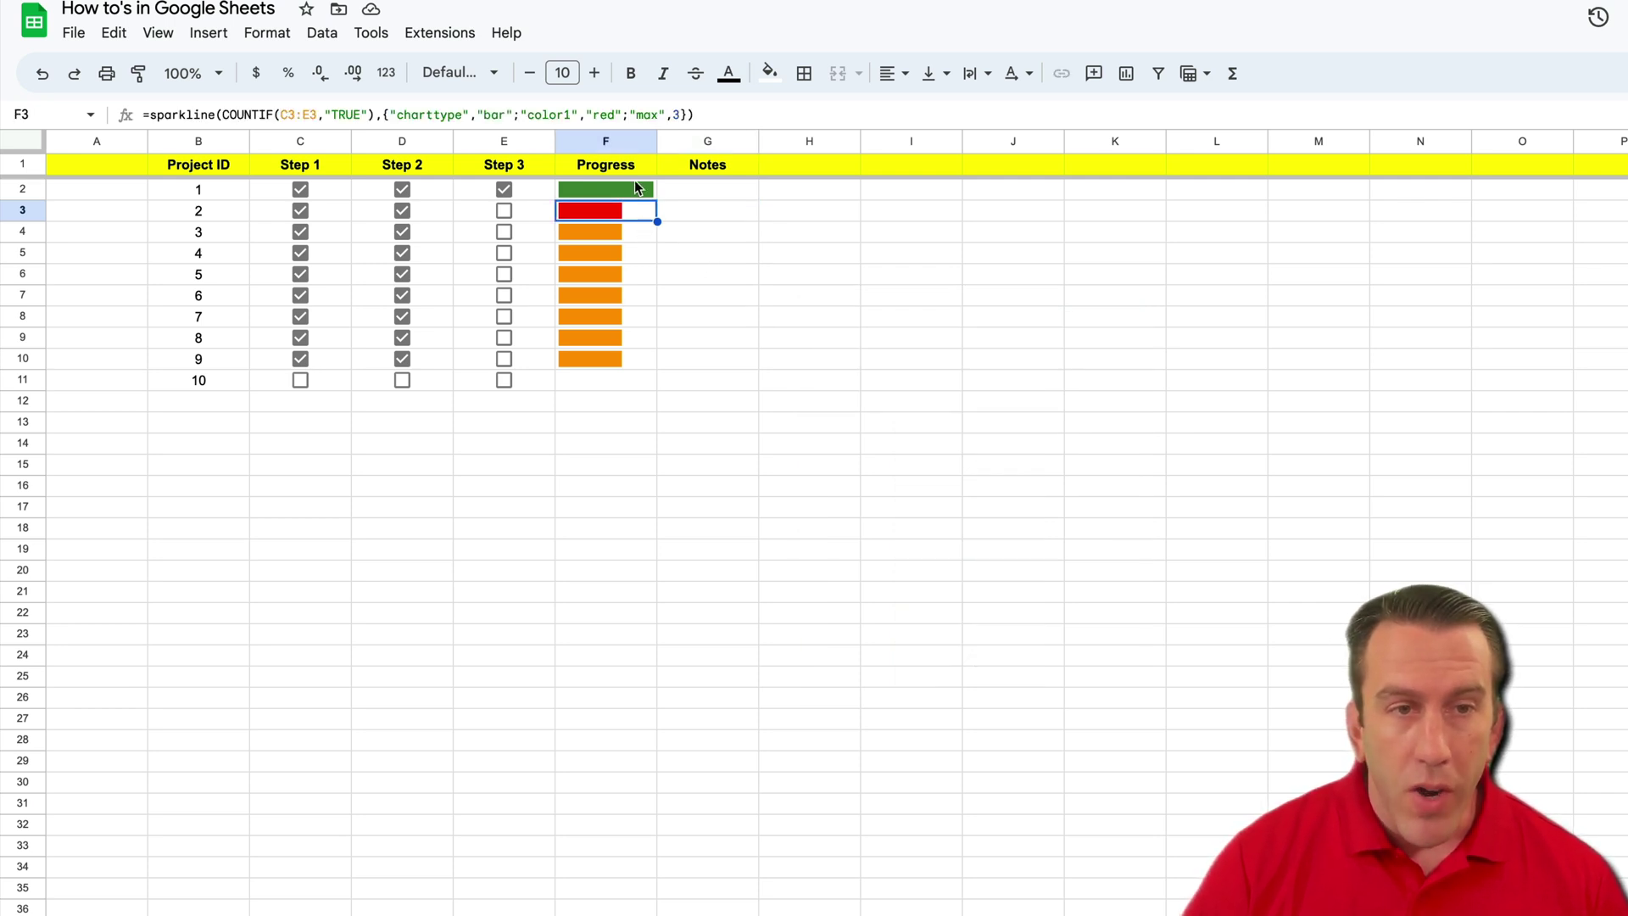
# Replace red with #9c2c80 in F3's sparkline formula and fill it down to F11.
pyautogui.click(612, 113)
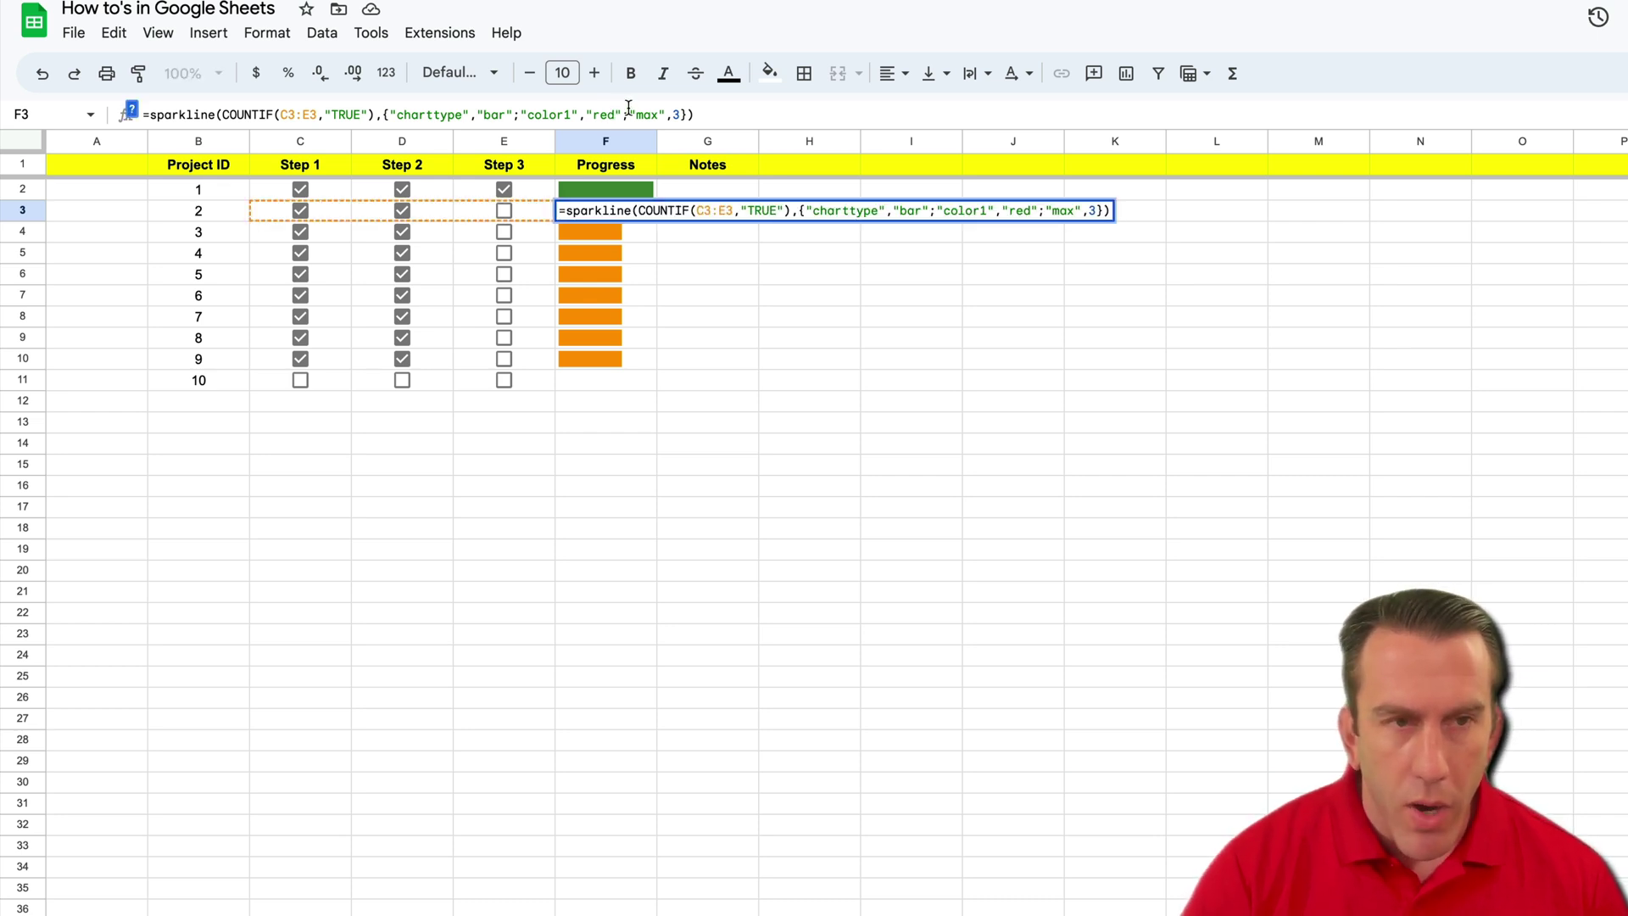
pyautogui.press('BackSpace')
pyautogui.press('BackSpace')
pyautogui.press('BackSpace')
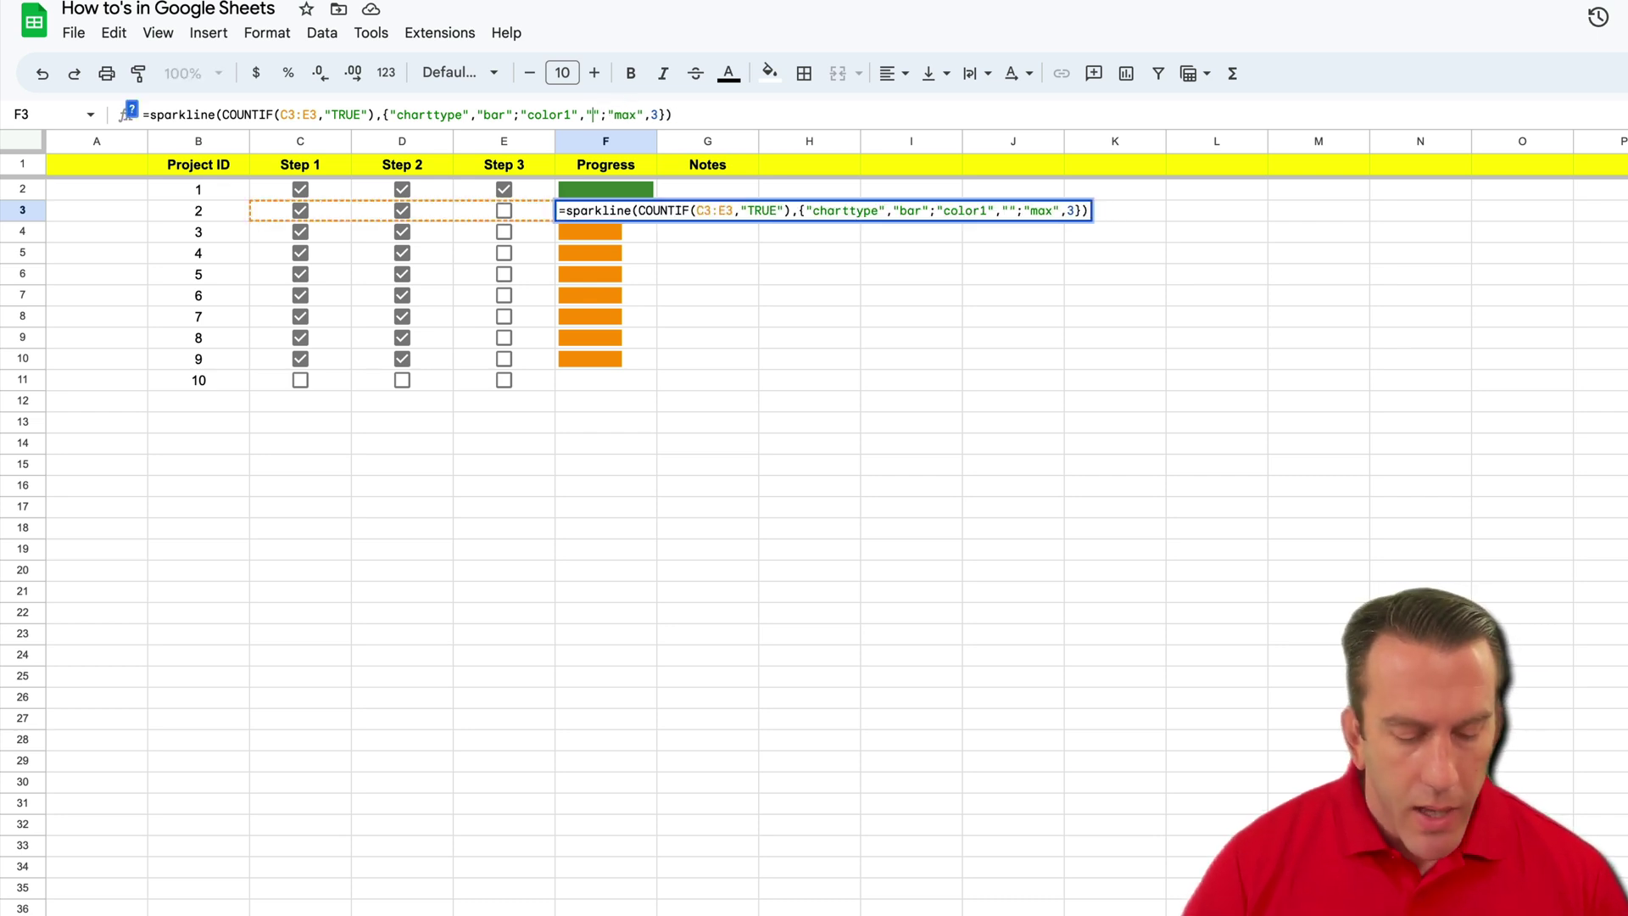
pyautogui.hotkey('ctrl', 'v')
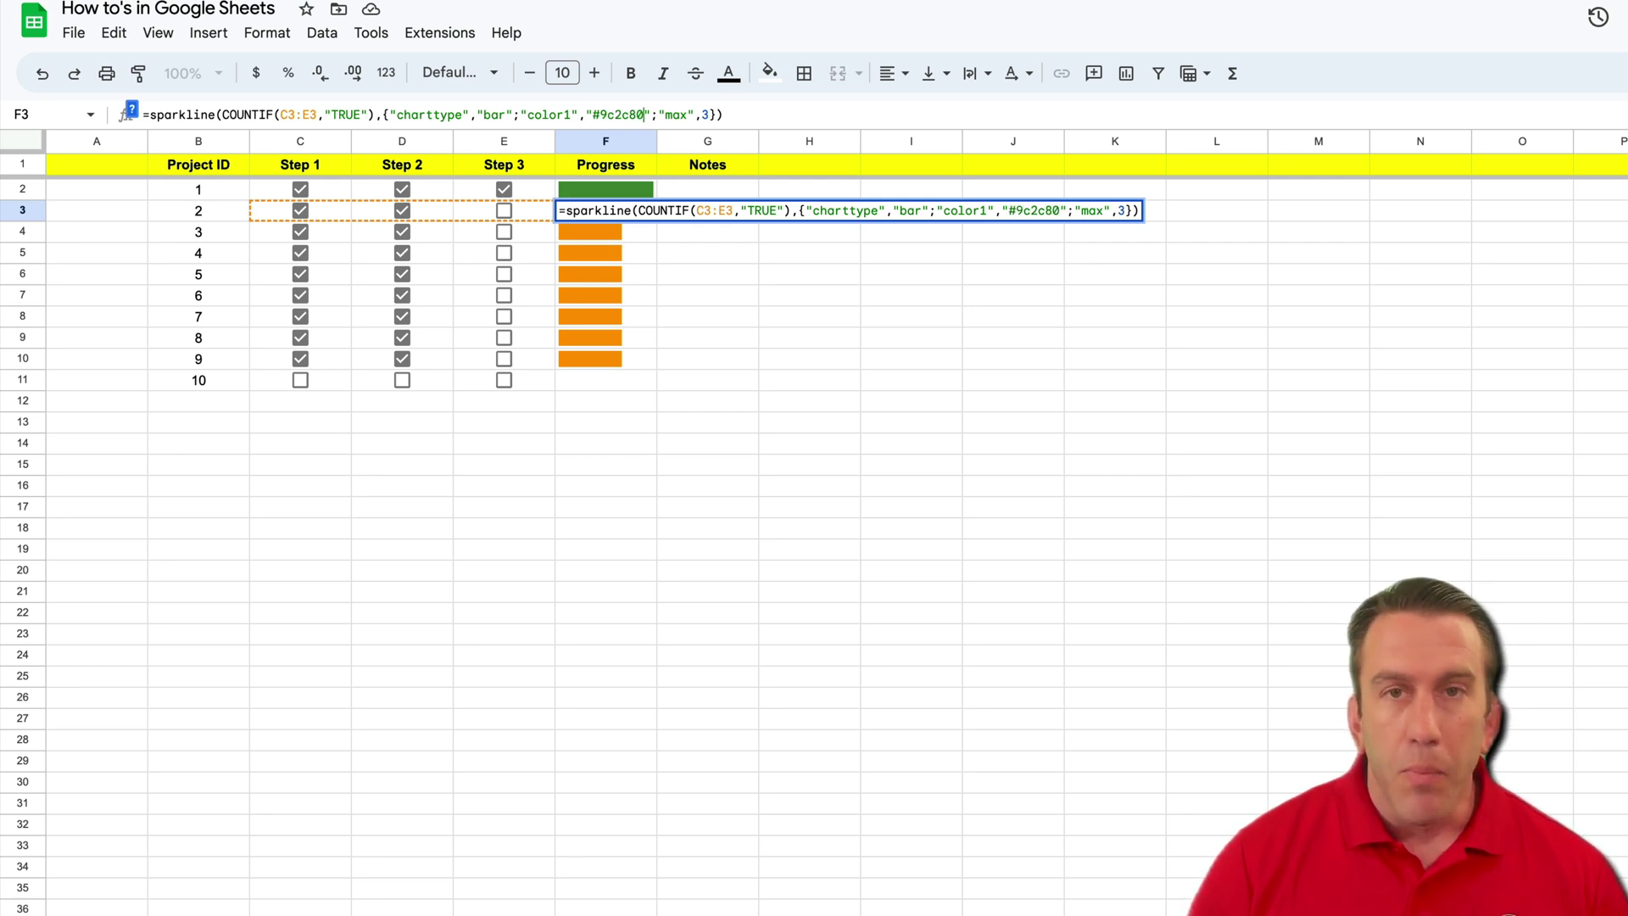
pyautogui.press('Return')
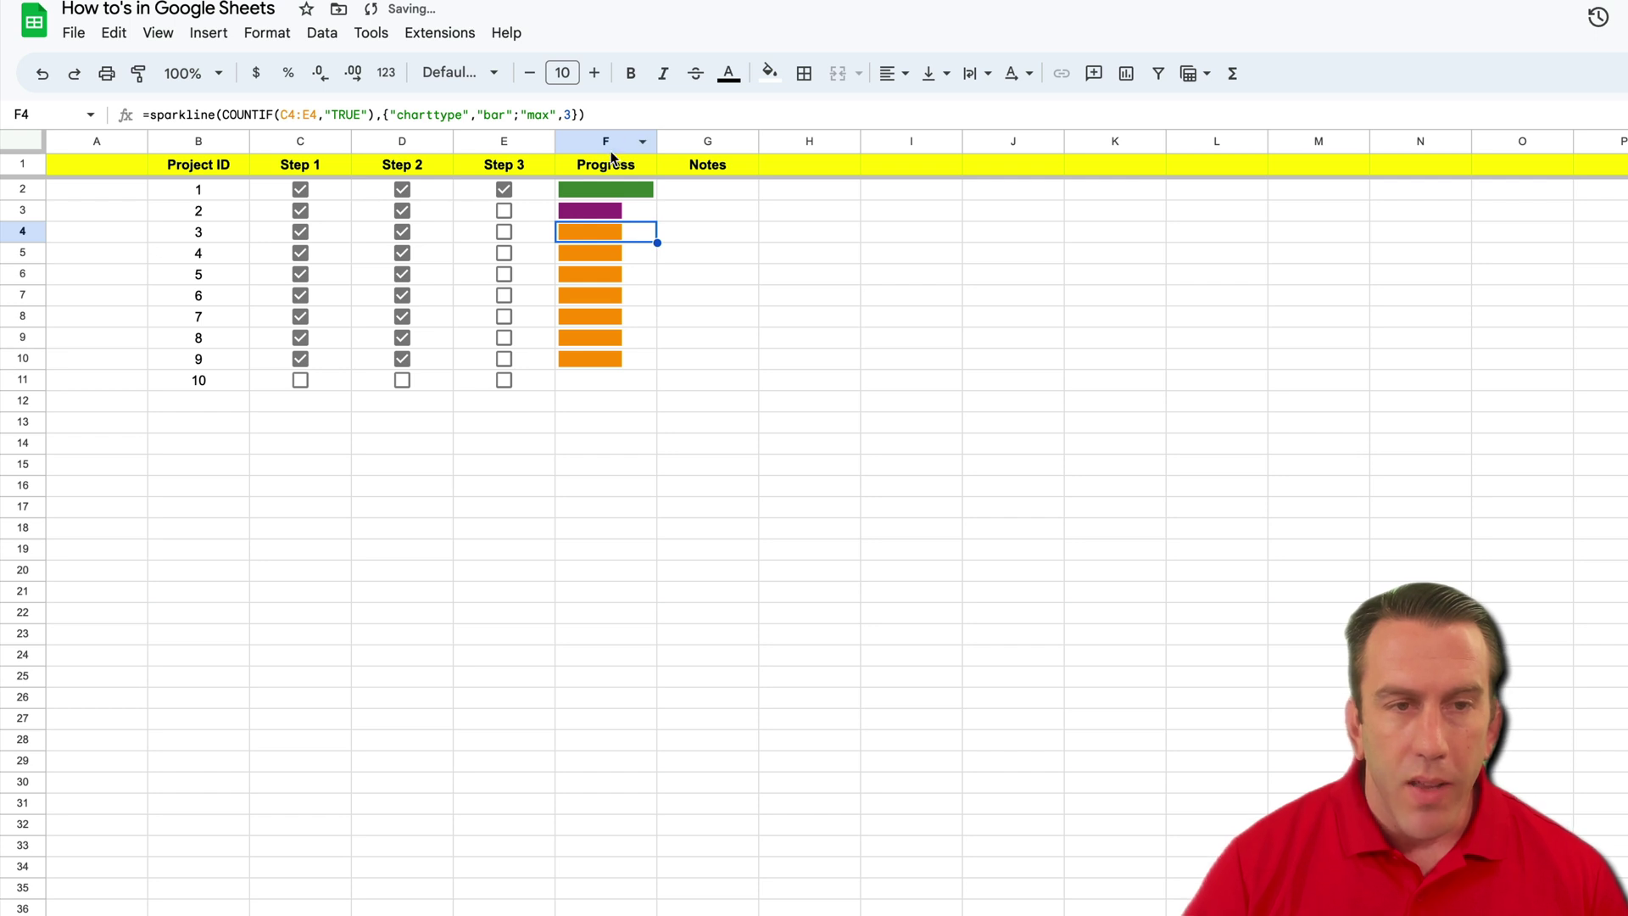
pyautogui.click(612, 212)
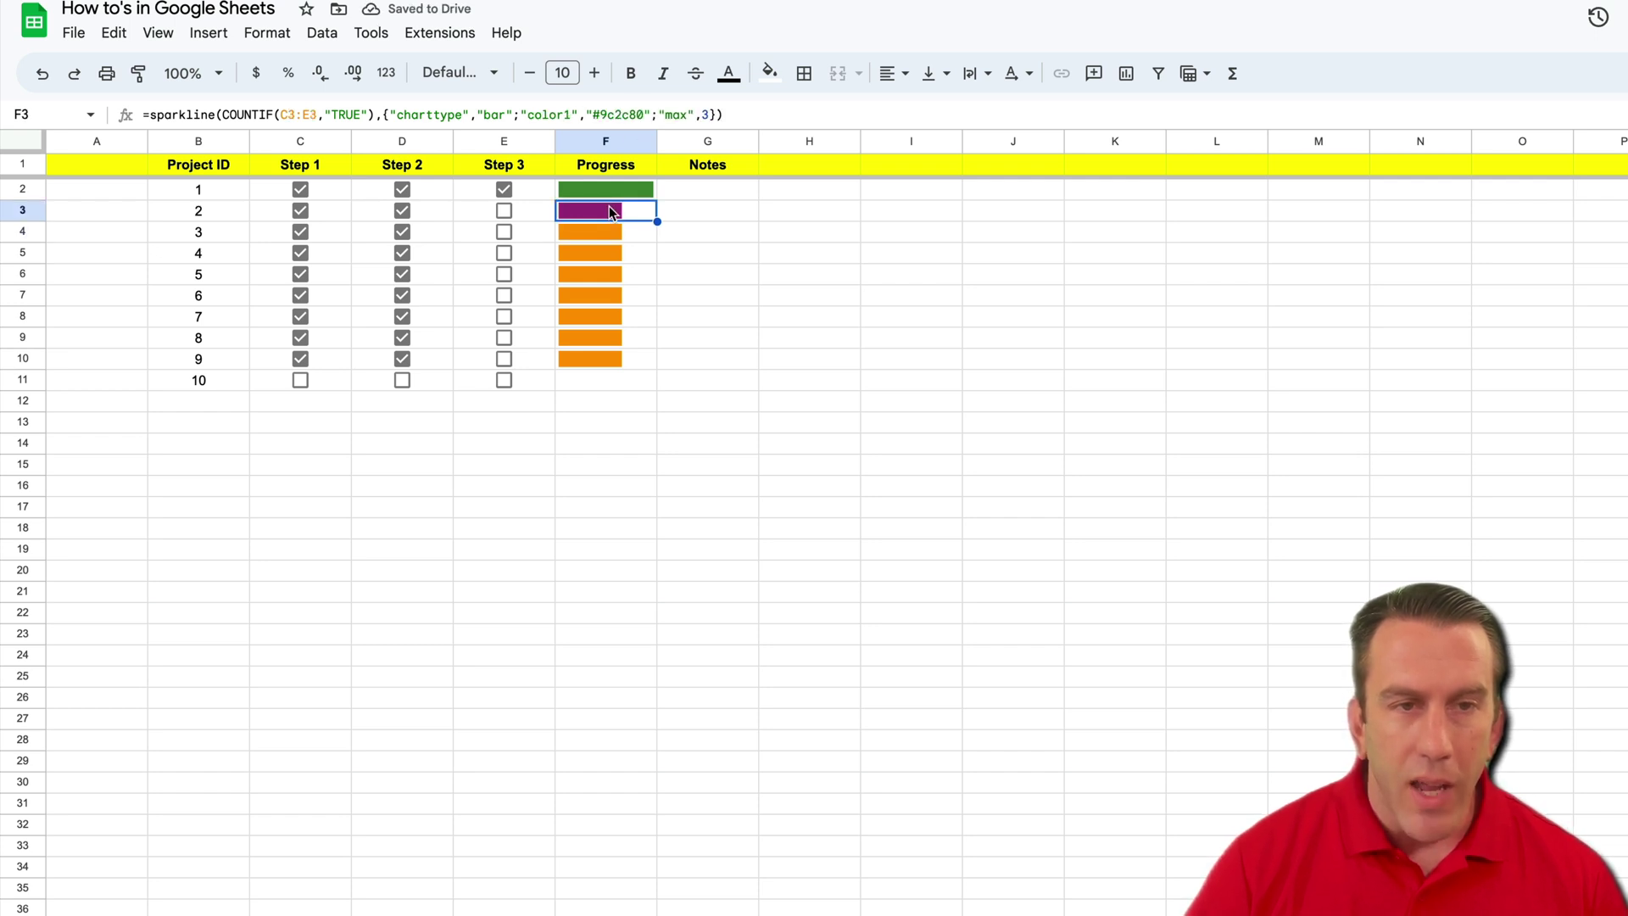
pyautogui.moveTo(657, 222); pyautogui.dragTo(644, 384)
pyautogui.click(628, 424)
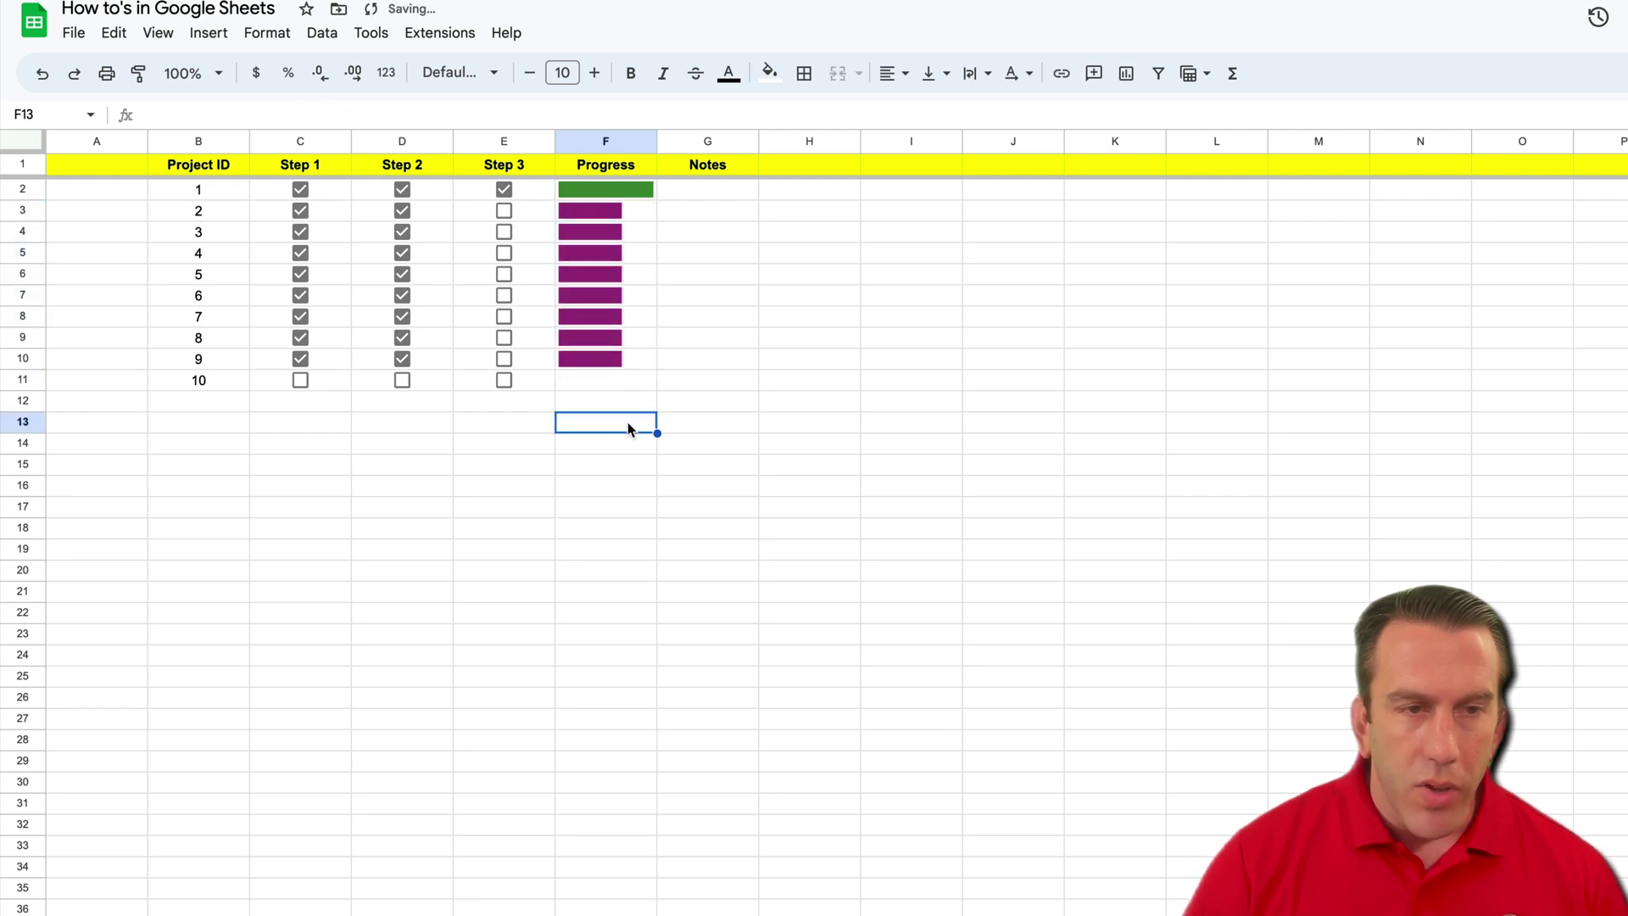
# Tick Step 3 for projects 2–8 and untick Steps 3 and 2 for project 1.
pyautogui.click(502, 211)
pyautogui.click(504, 233)
pyautogui.click(504, 253)
pyautogui.click(504, 274)
pyautogui.click(503, 296)
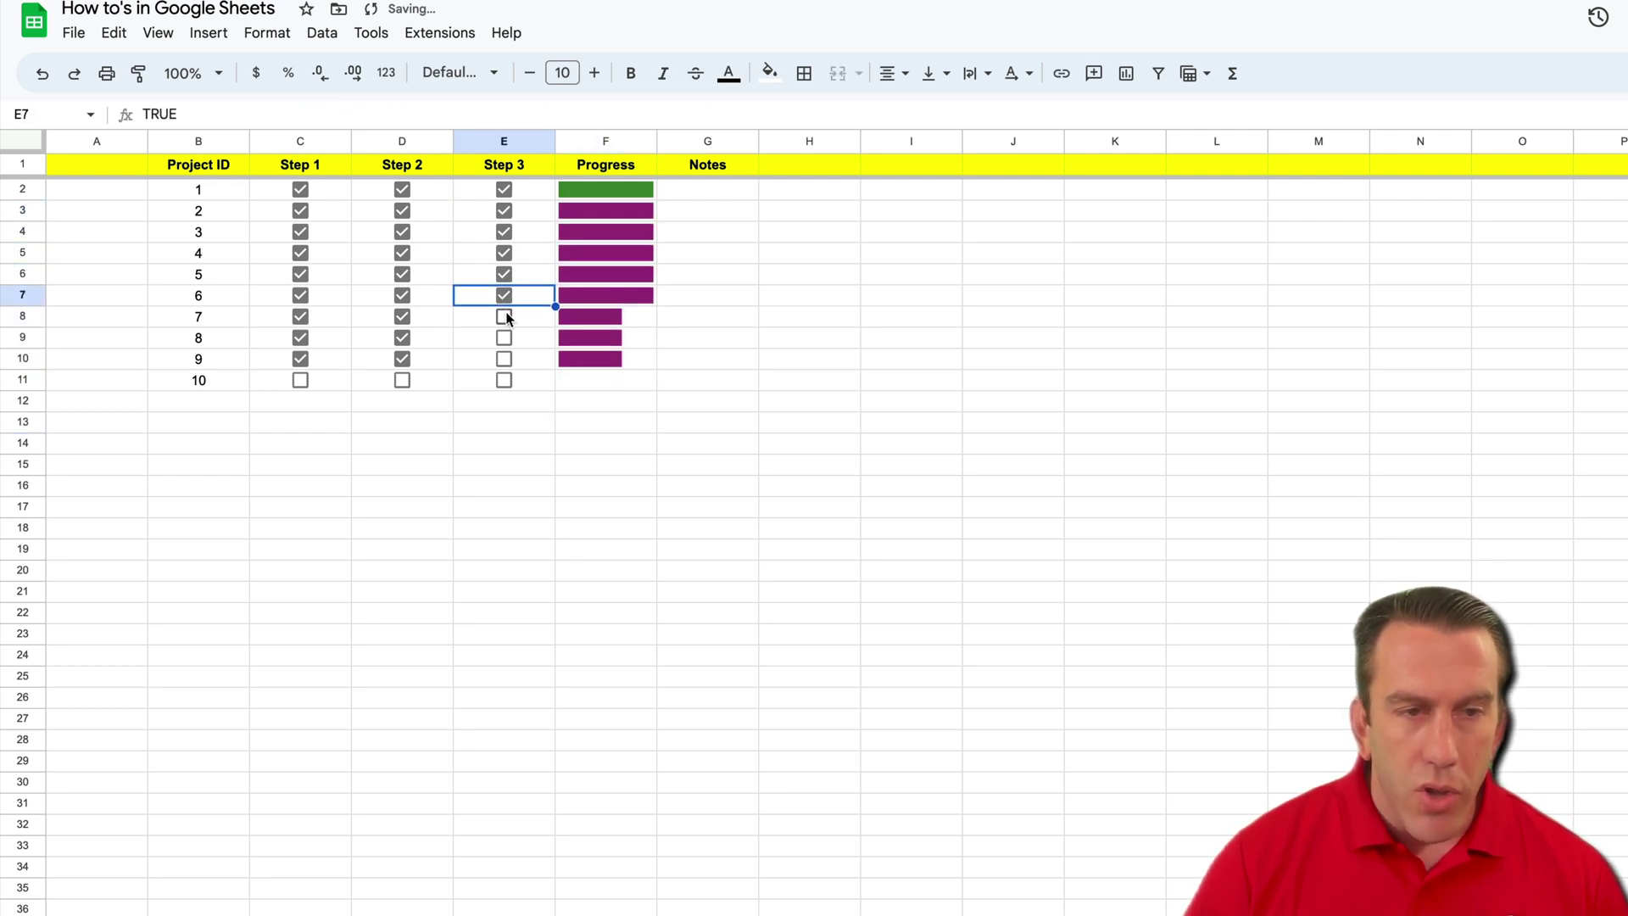
pyautogui.click(505, 318)
pyautogui.click(505, 338)
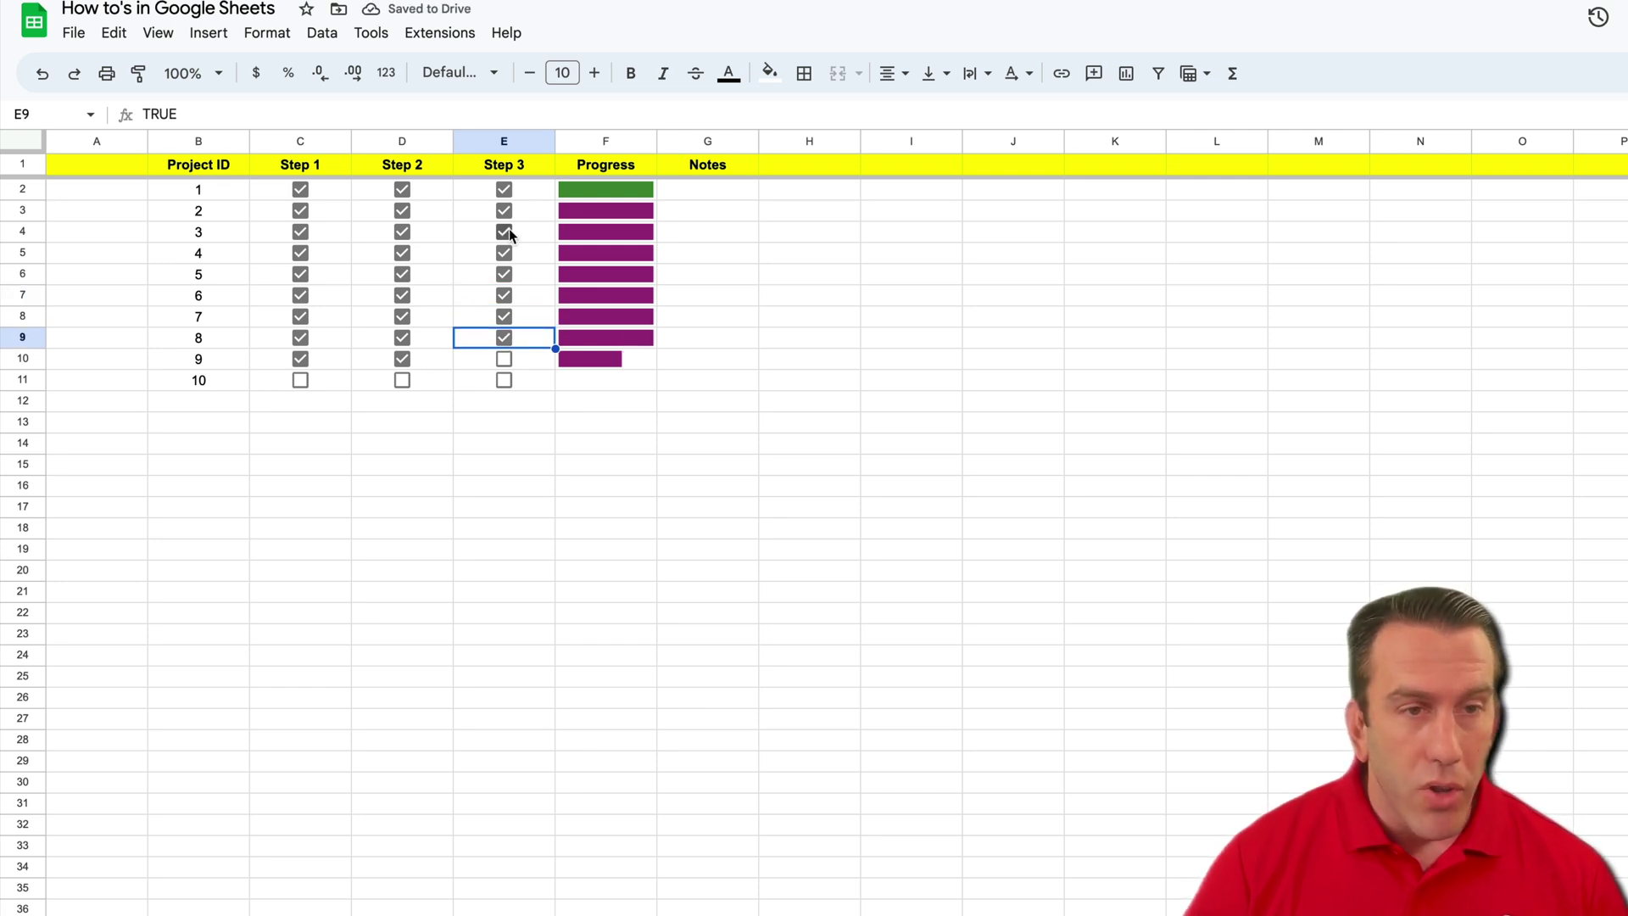
pyautogui.click(504, 189)
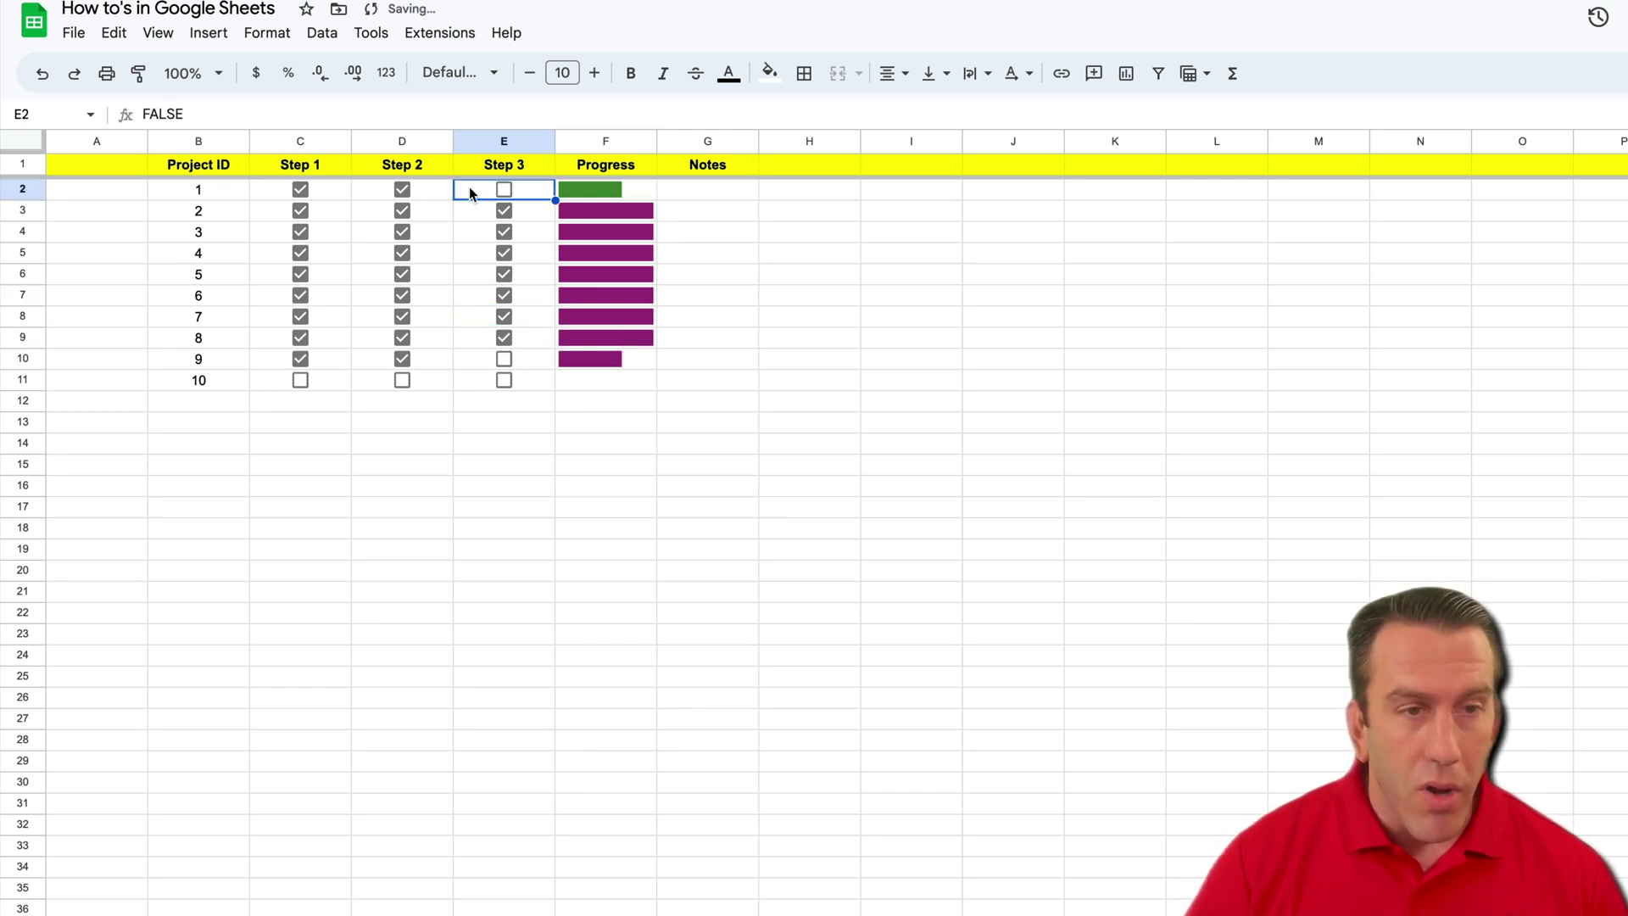
pyautogui.click(404, 190)
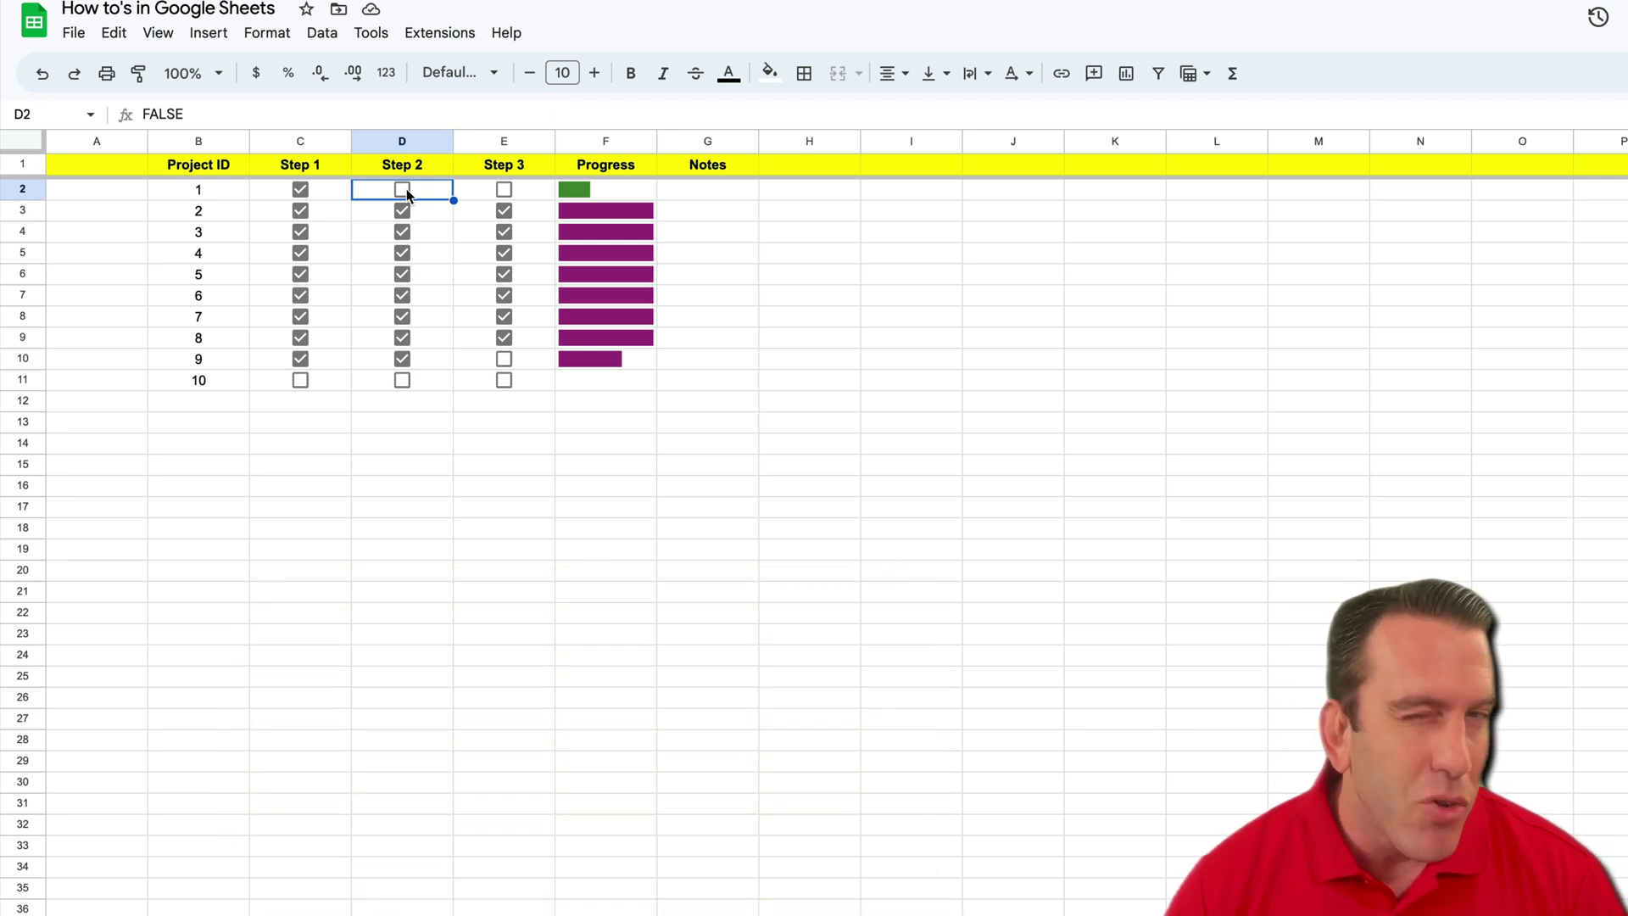
pyautogui.click(638, 215)
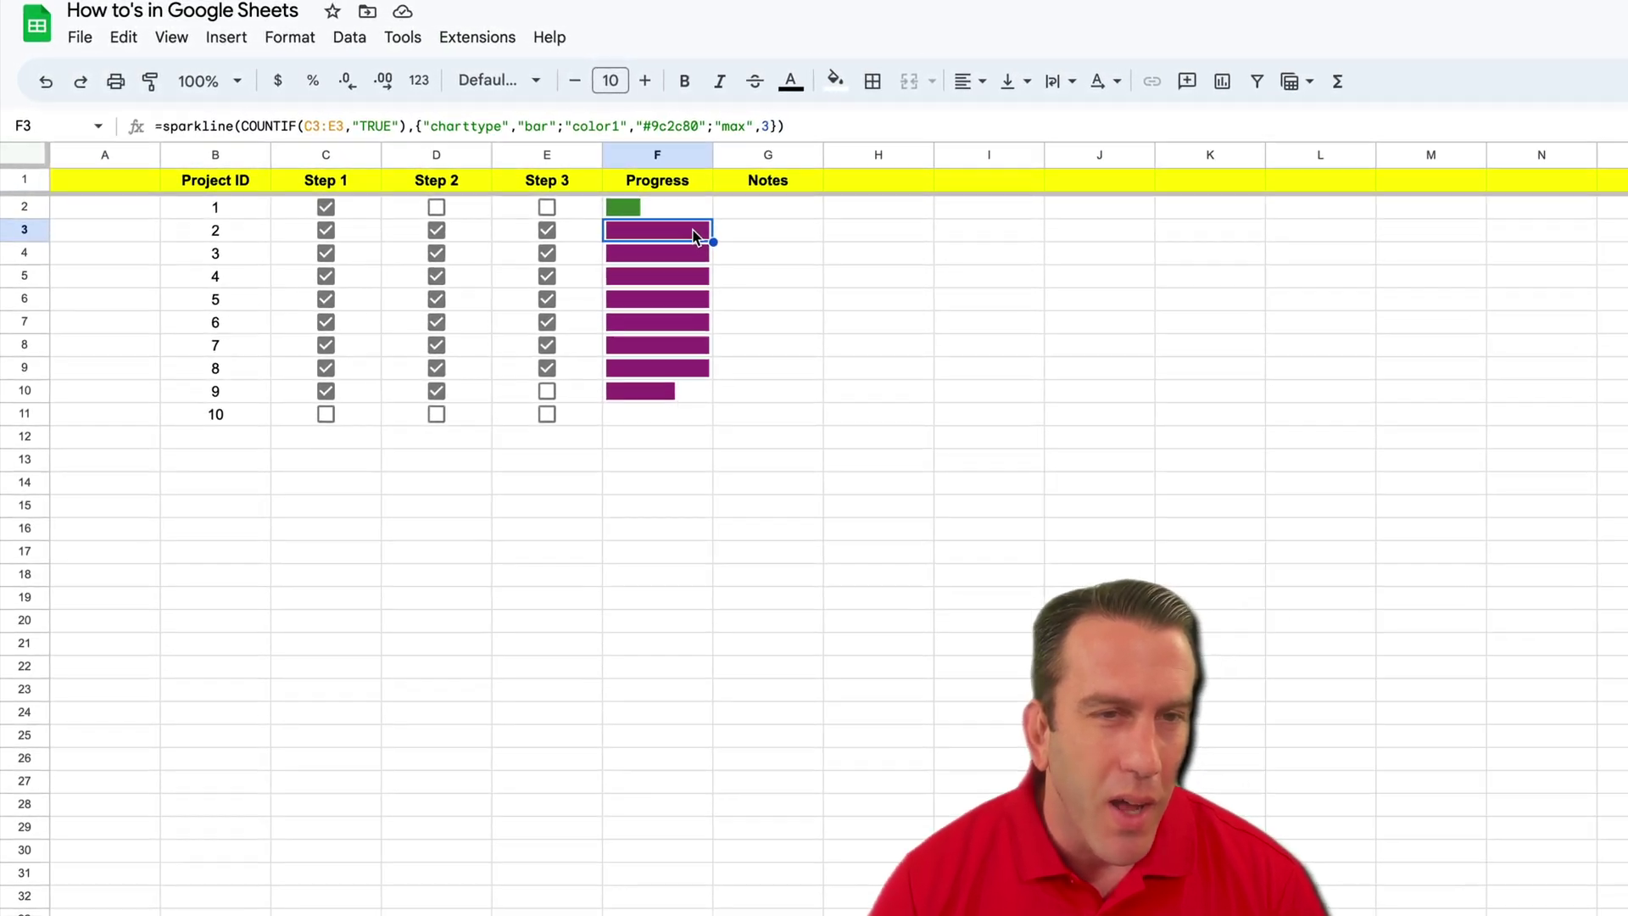
# Find red #da1313 in the custom colour picker, copy its hex code, and cancel.
pyautogui.click(807, 249)
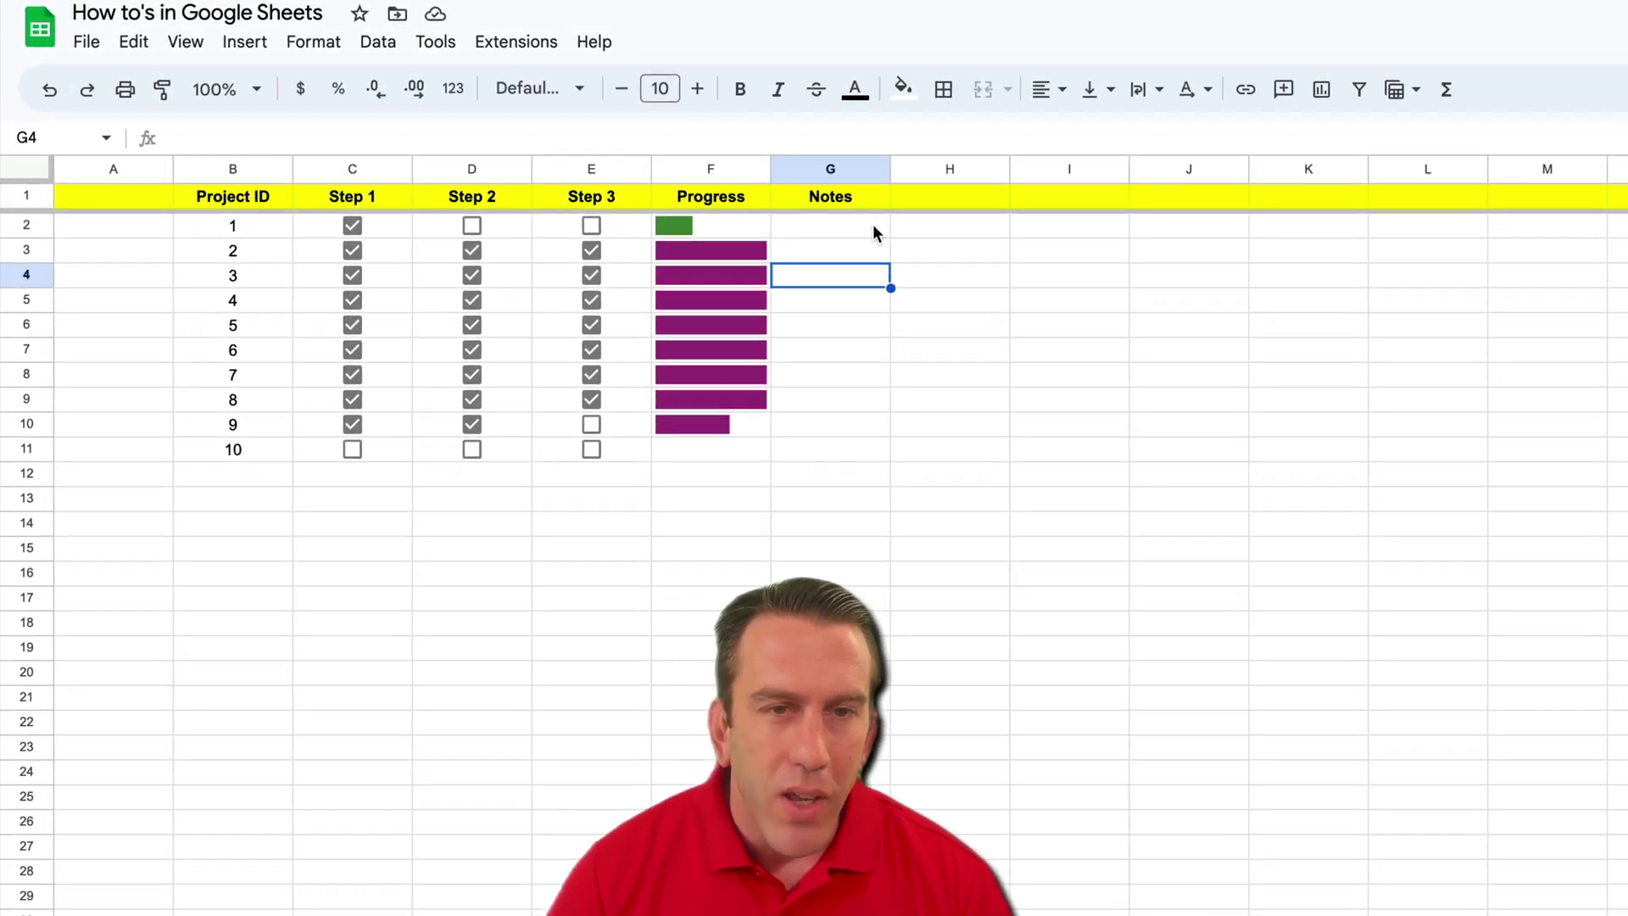
pyautogui.click(904, 88)
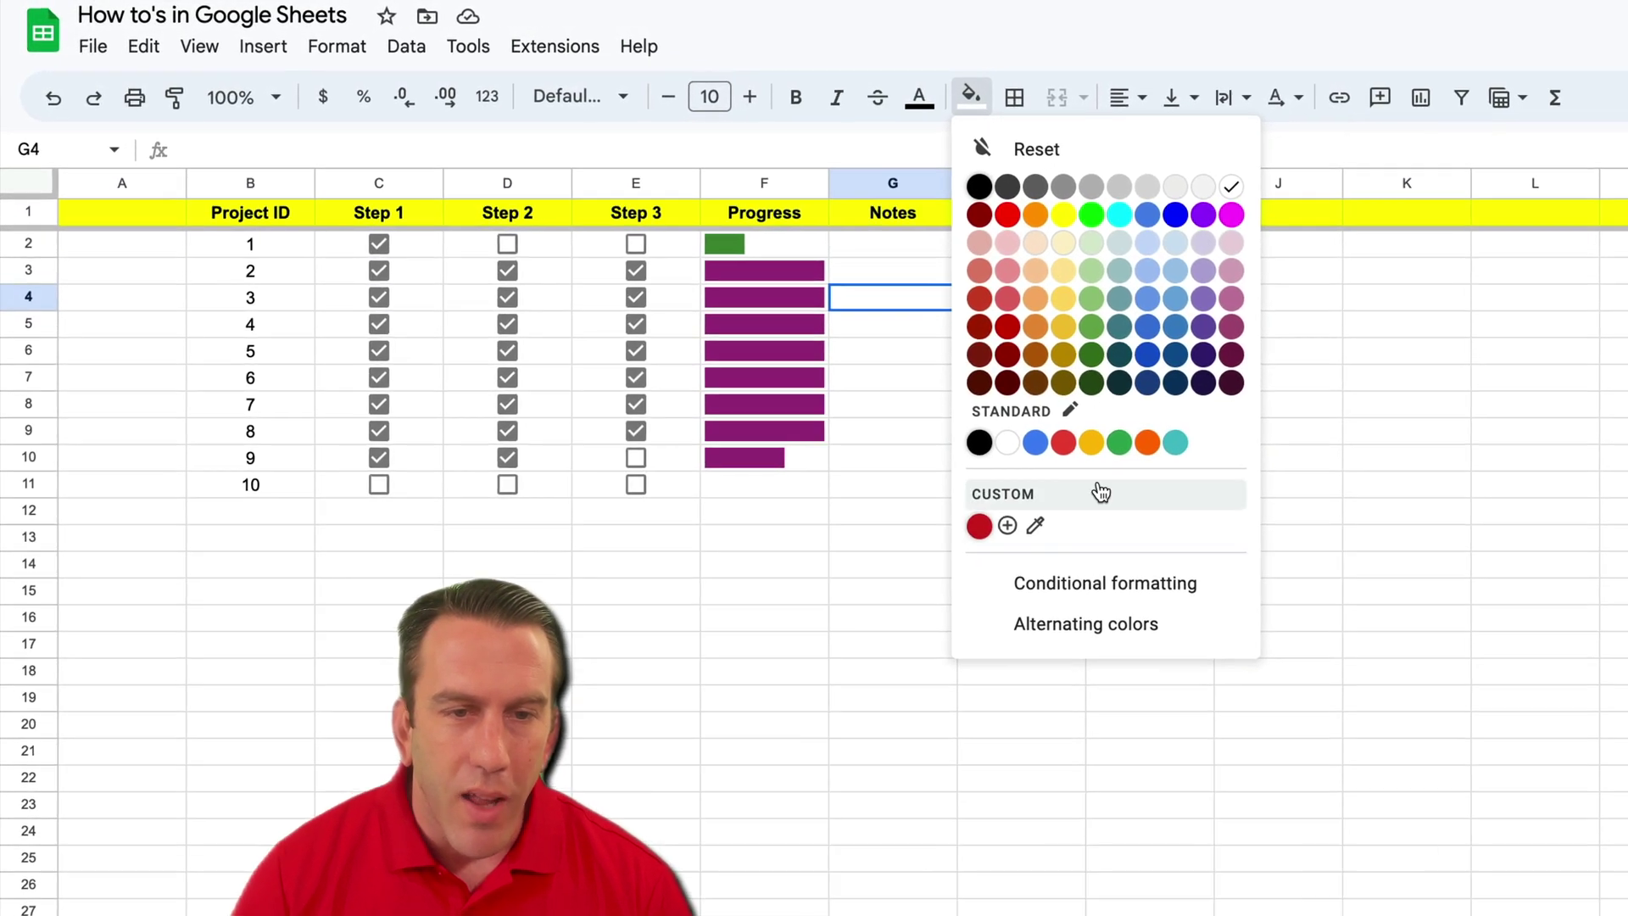
pyautogui.click(1008, 526)
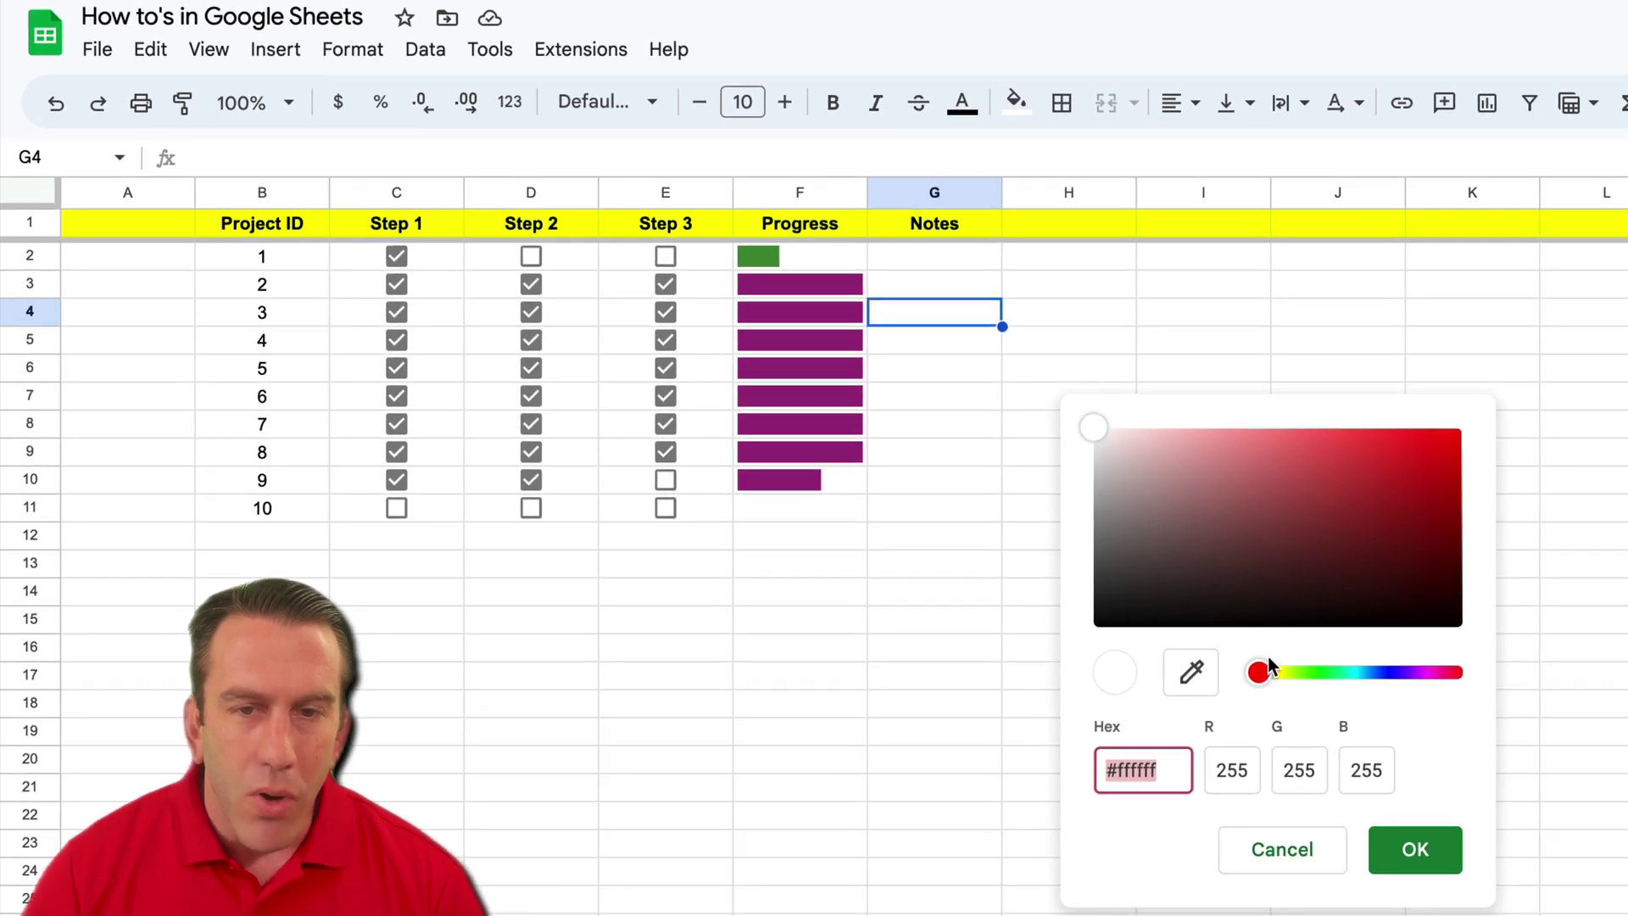
pyautogui.click(1428, 459)
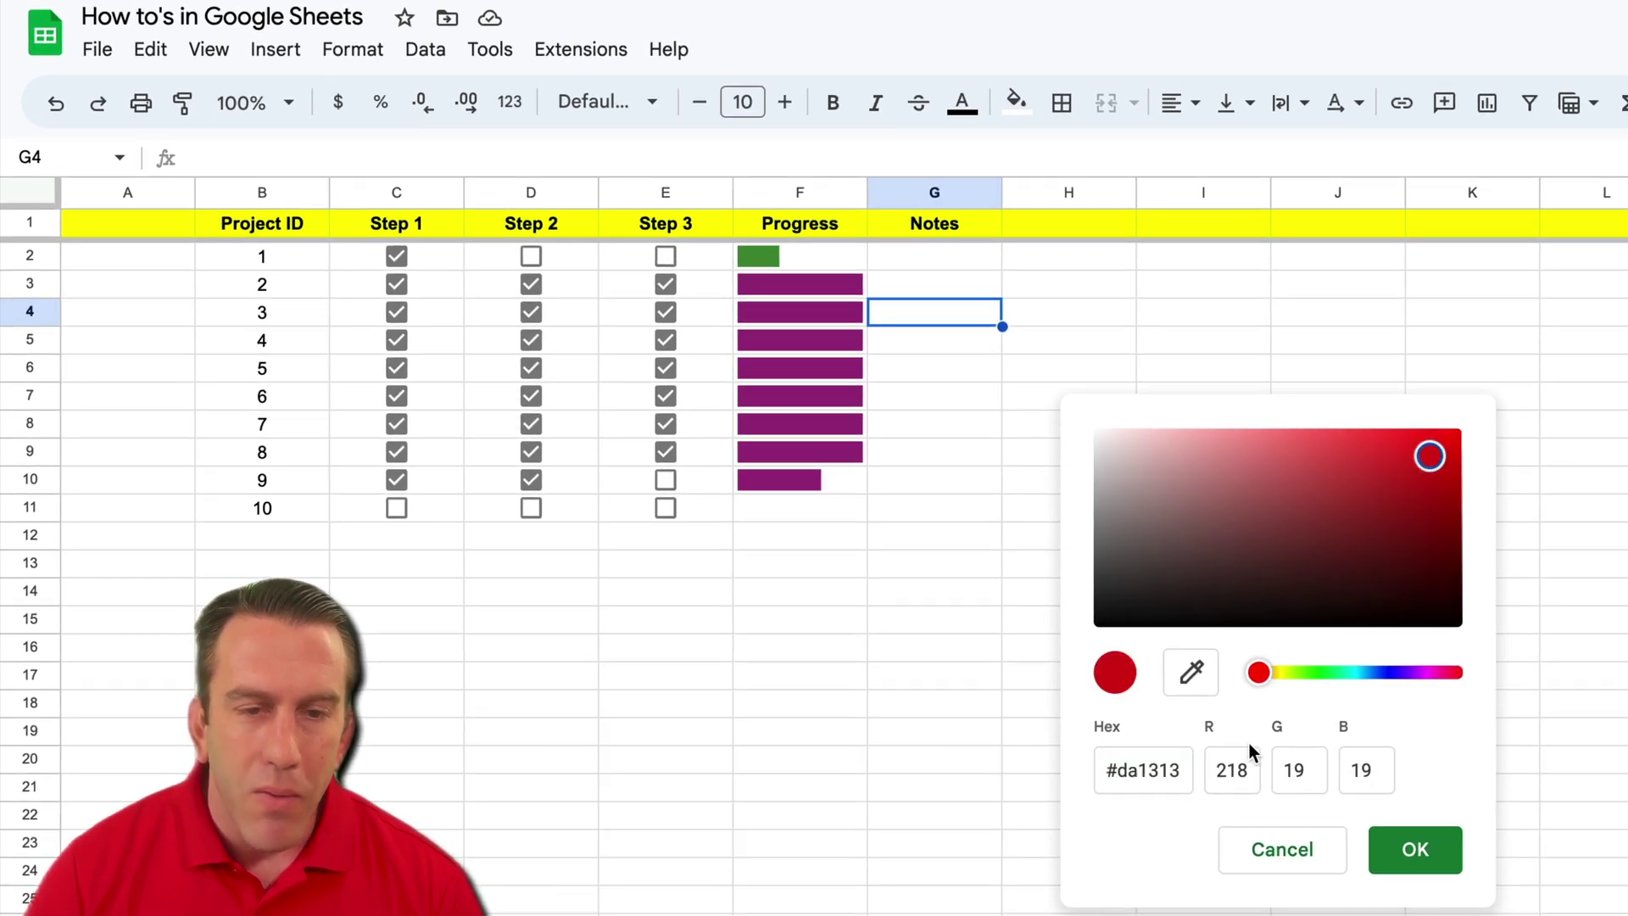
pyautogui.moveTo(1188, 773); pyautogui.dragTo(1087, 776)
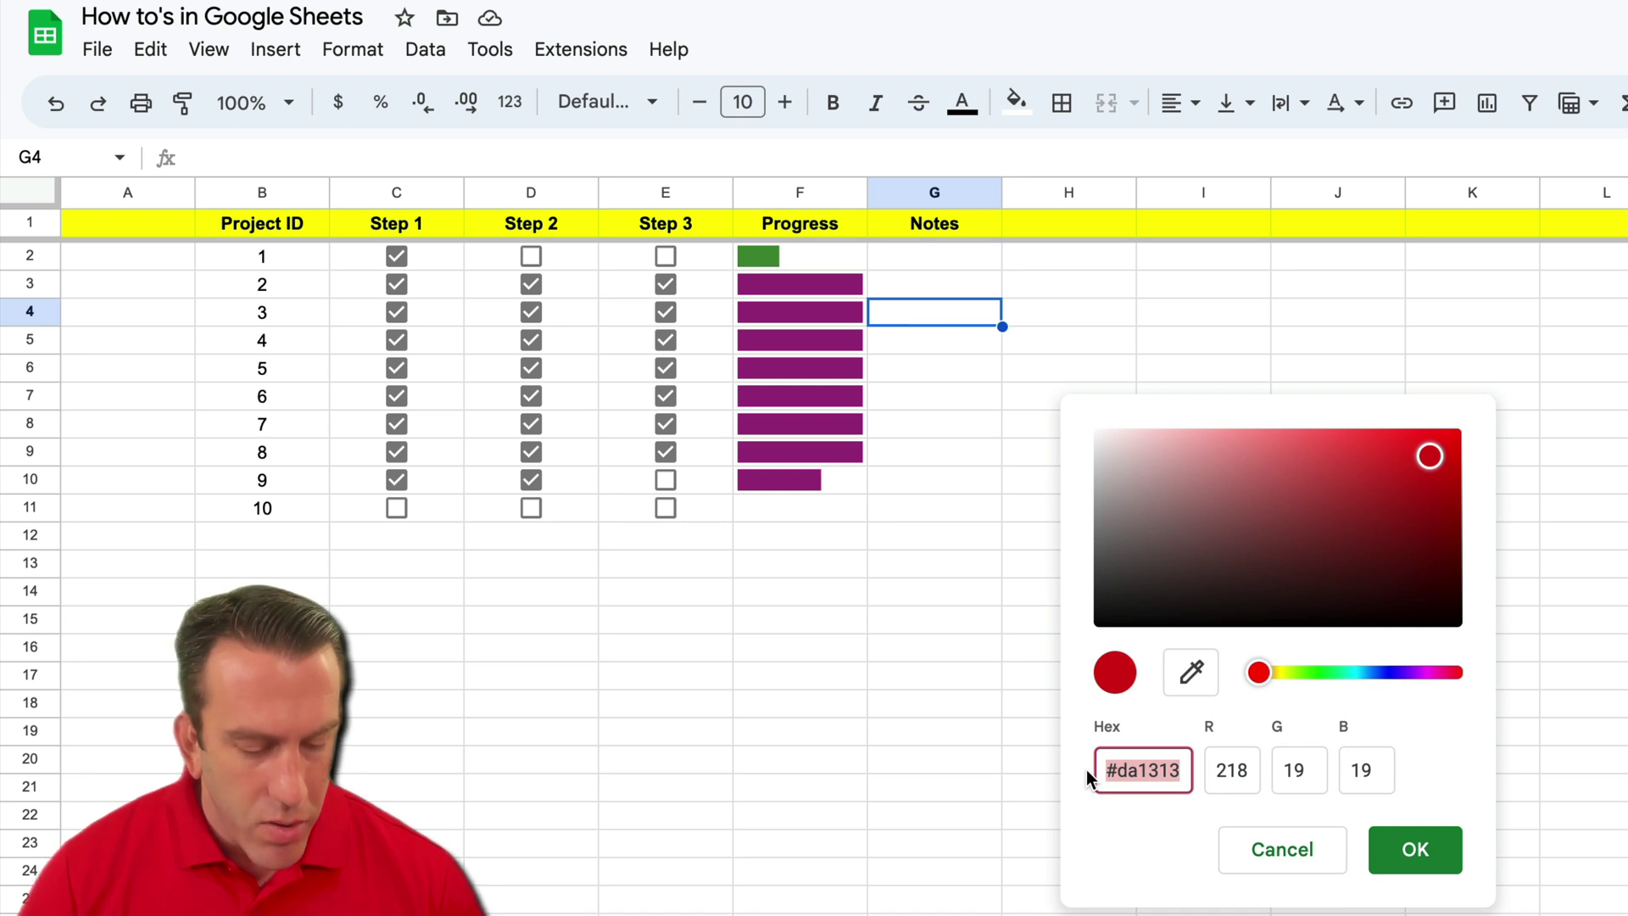
pyautogui.click(1268, 857)
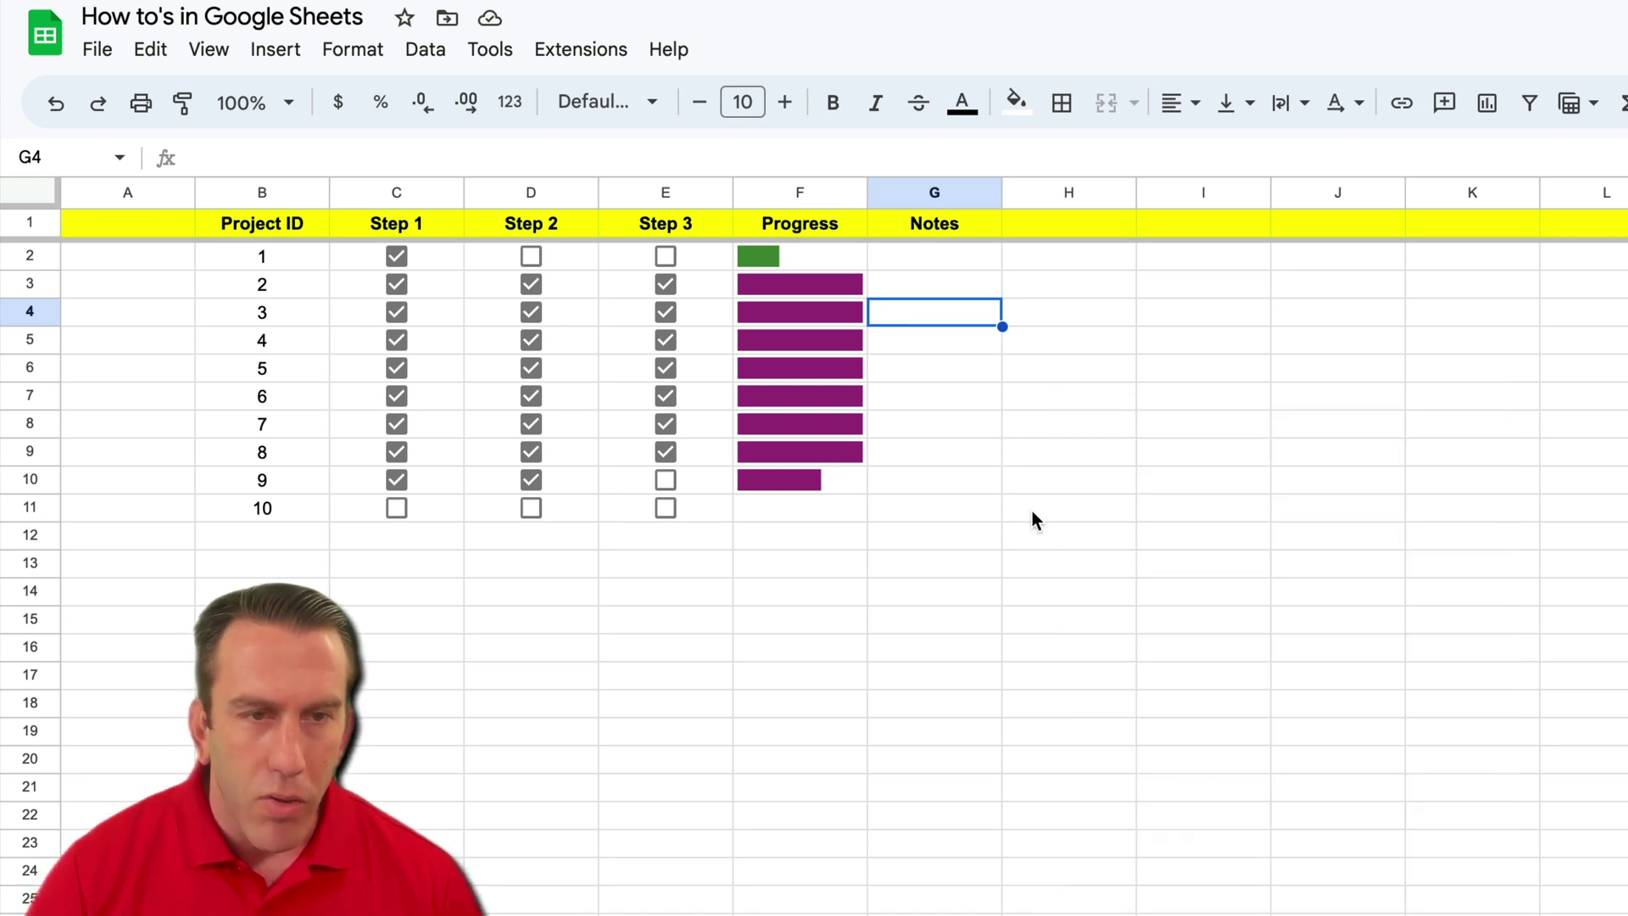
pyautogui.click(1029, 509)
# Replace #9c2c80 with #da1313 in F3's sparkline formula so row 3's bar turns red.
pyautogui.click(816, 281)
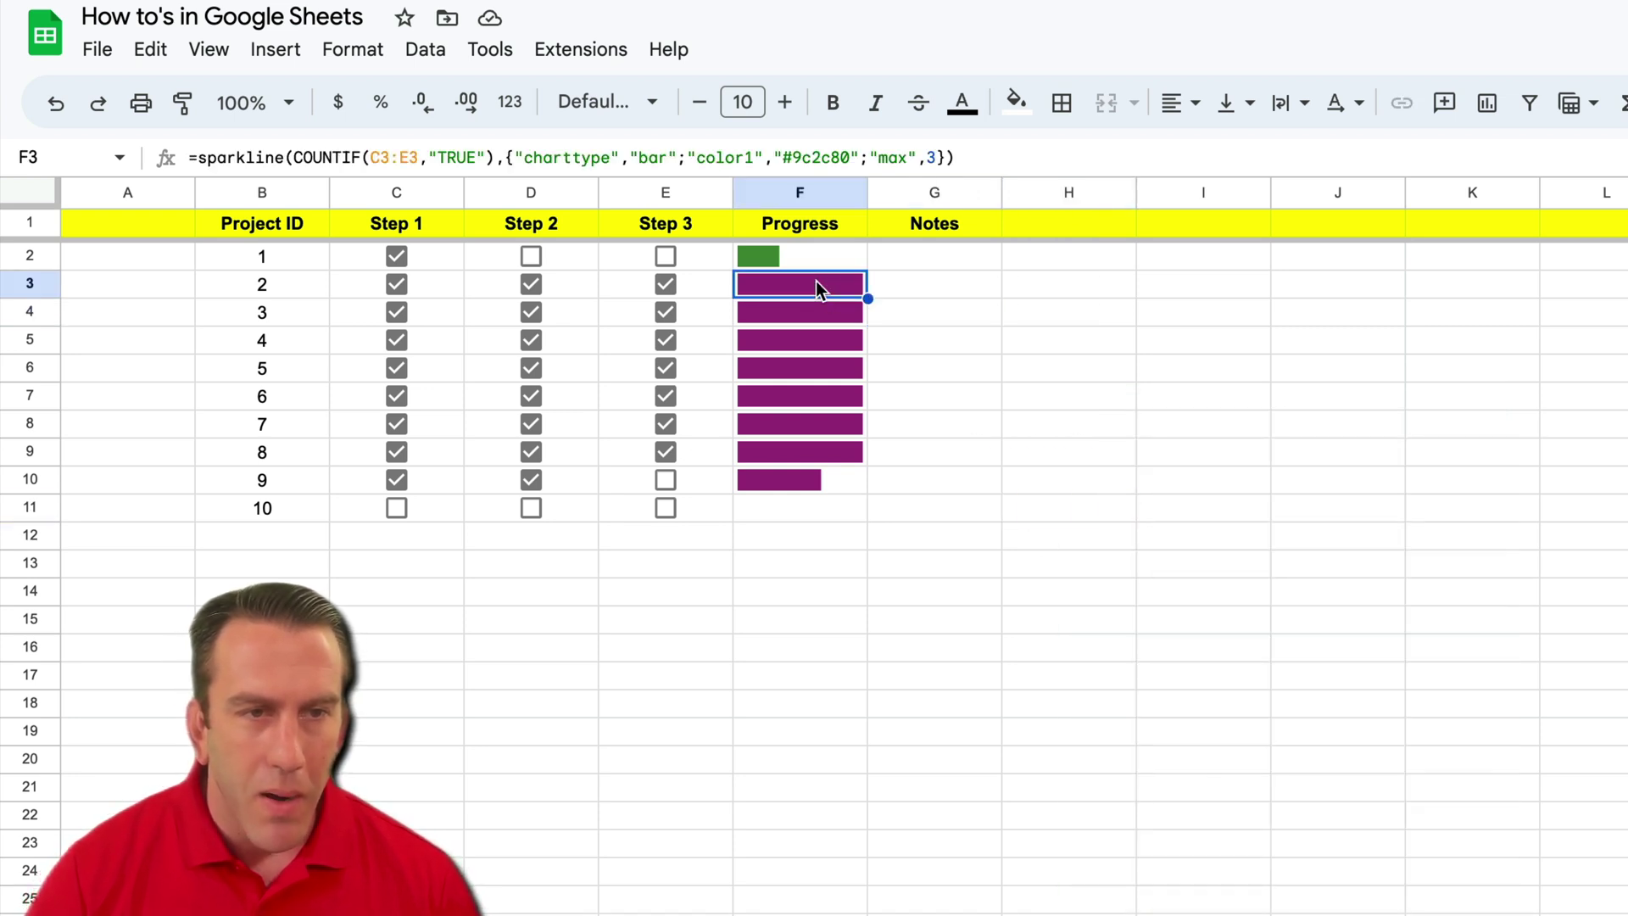
pyautogui.click(826, 154)
pyautogui.moveTo(827, 151); pyautogui.dragTo(784, 151)
pyautogui.hotkey('ctrl', 'v')
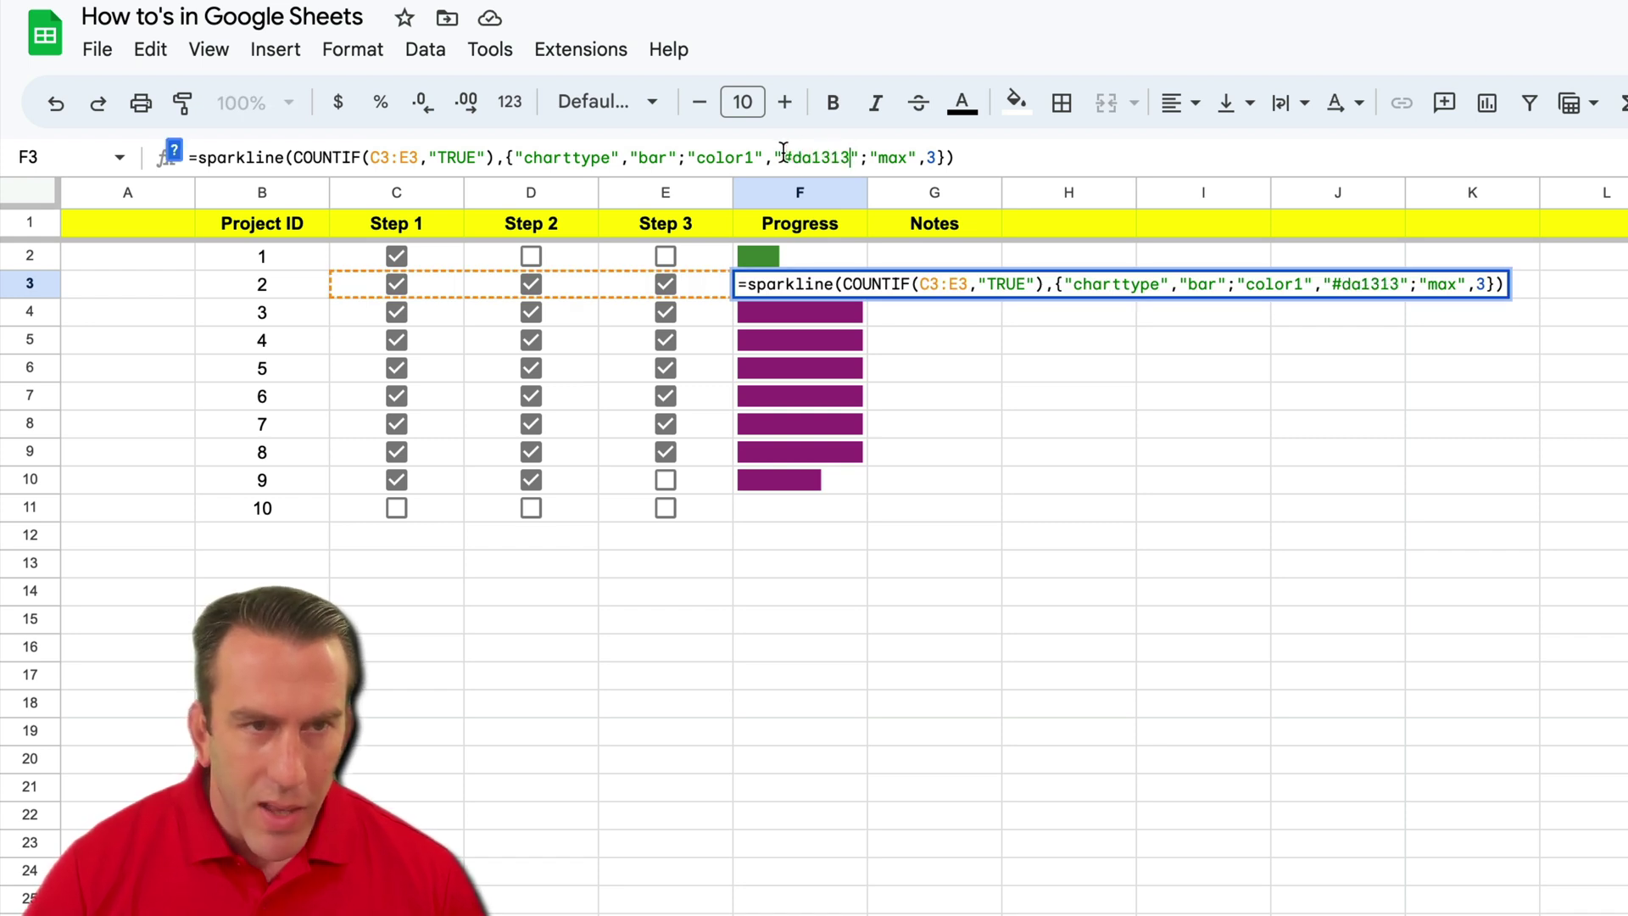
pyautogui.press('Return')
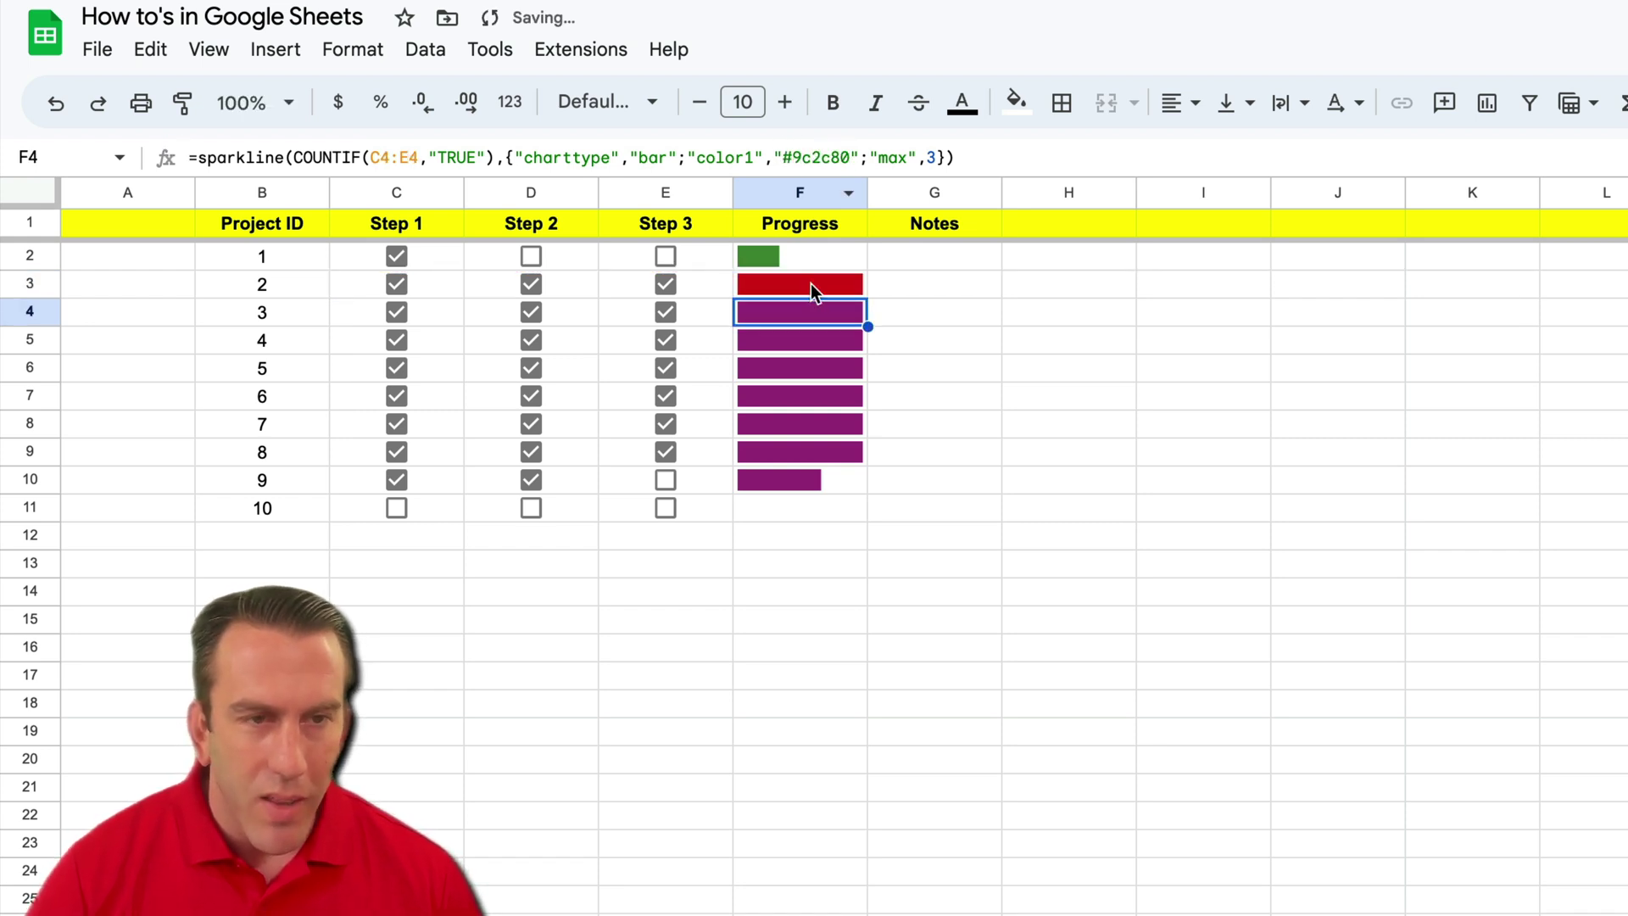
pyautogui.click(809, 282)
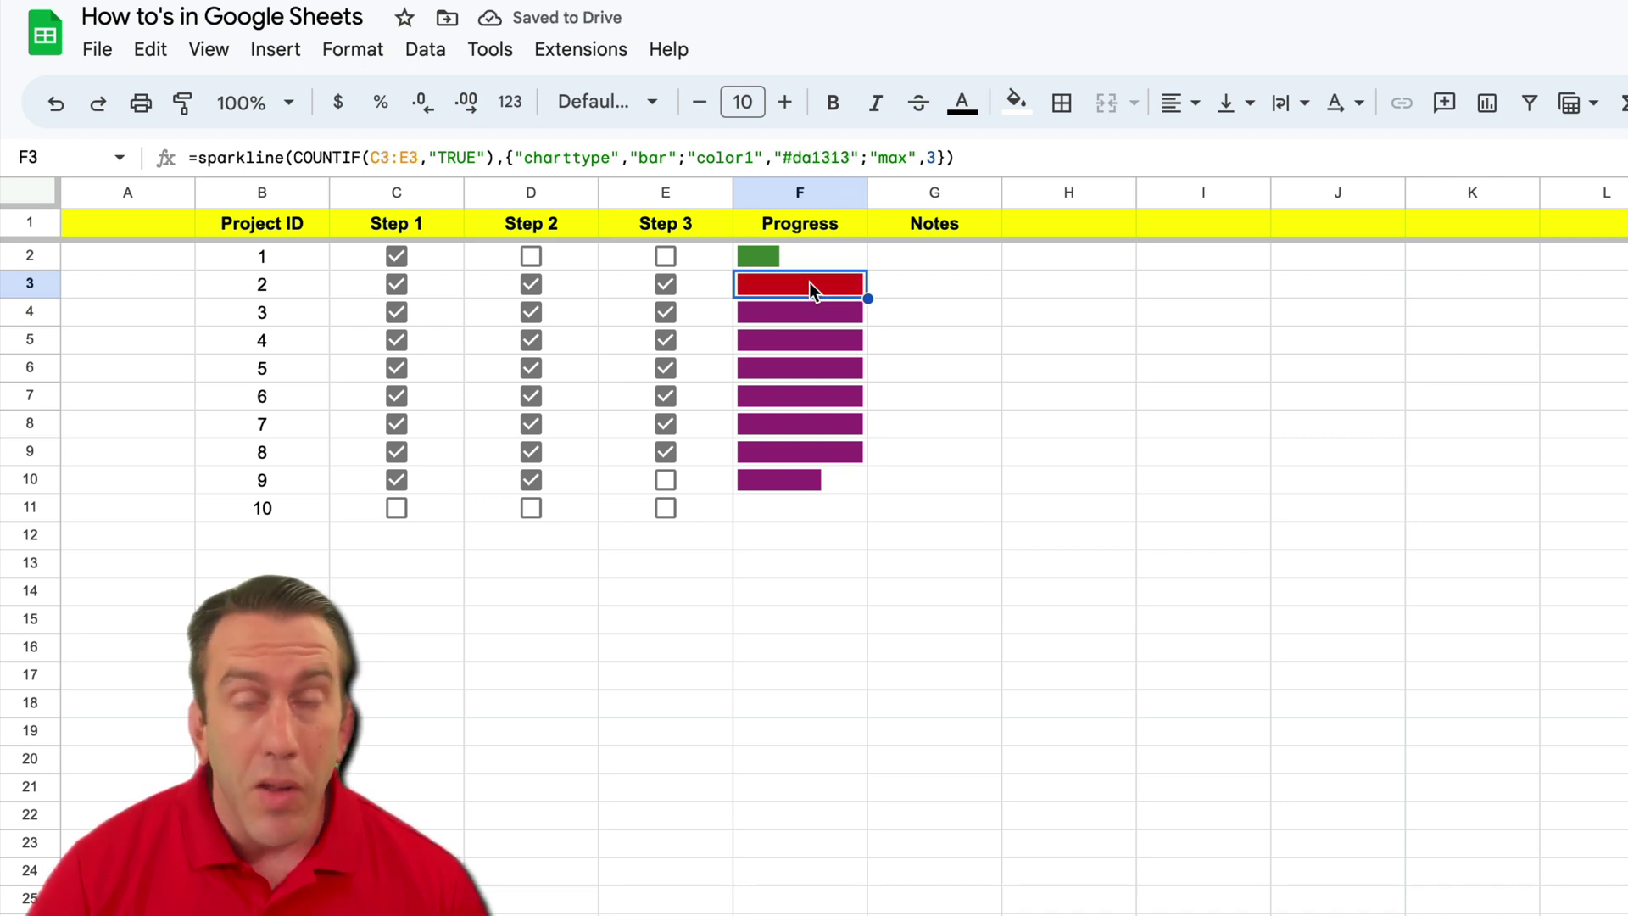